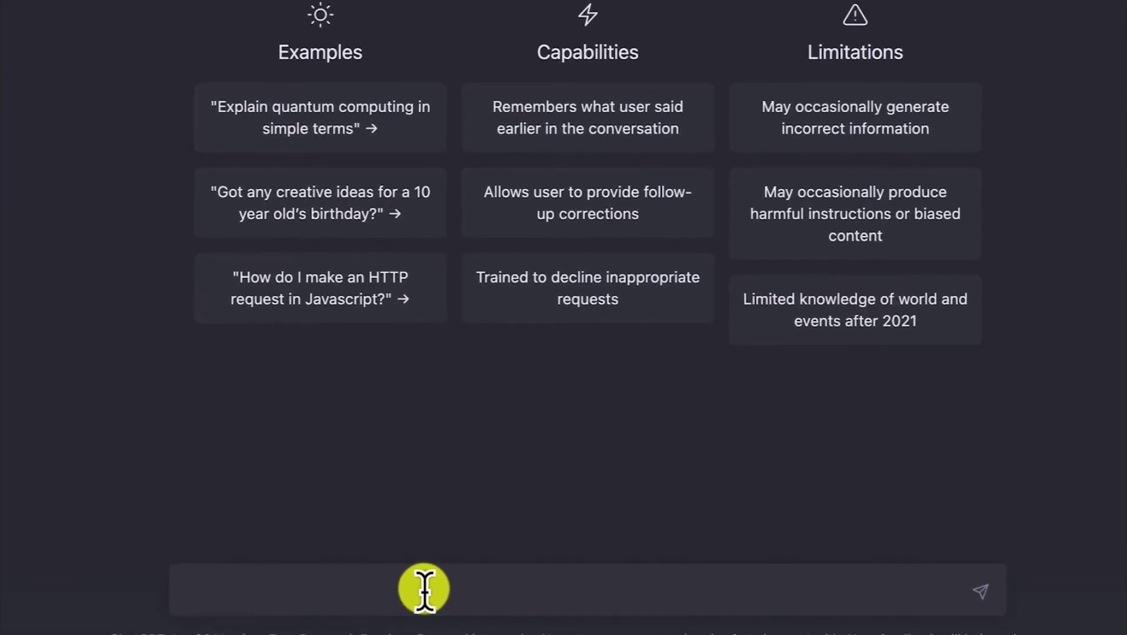
Ask the chatbot "what is 19+20".
{"action": "left_click", "coordinate": [423, 588]}
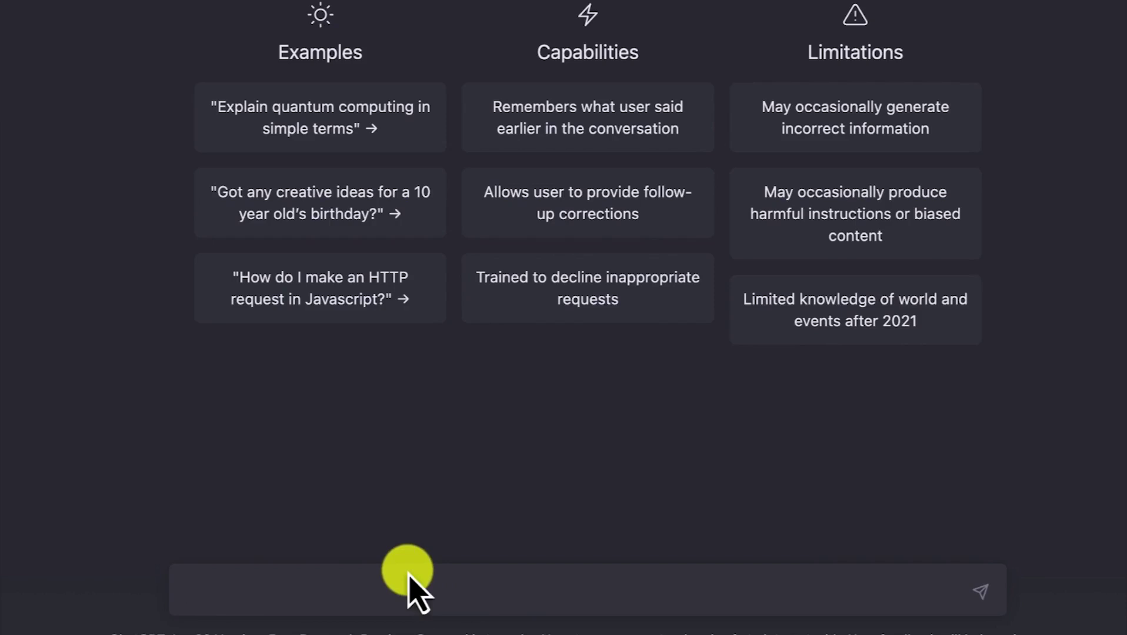
{"action": "type", "text": "what is 19+20"}
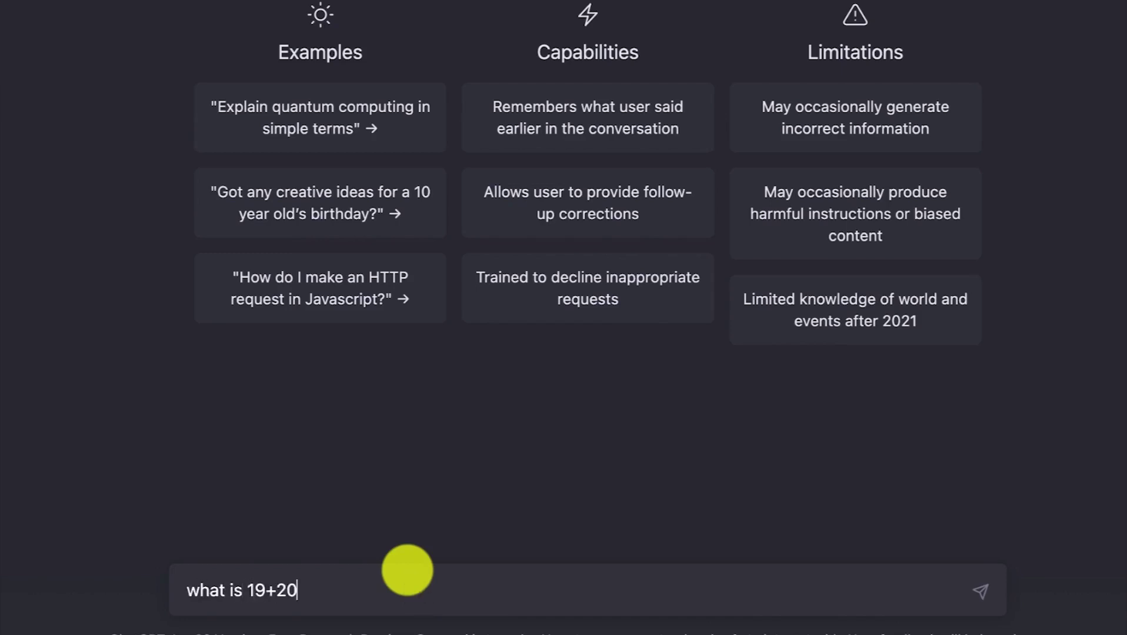
{"action": "key", "text": "Return"}
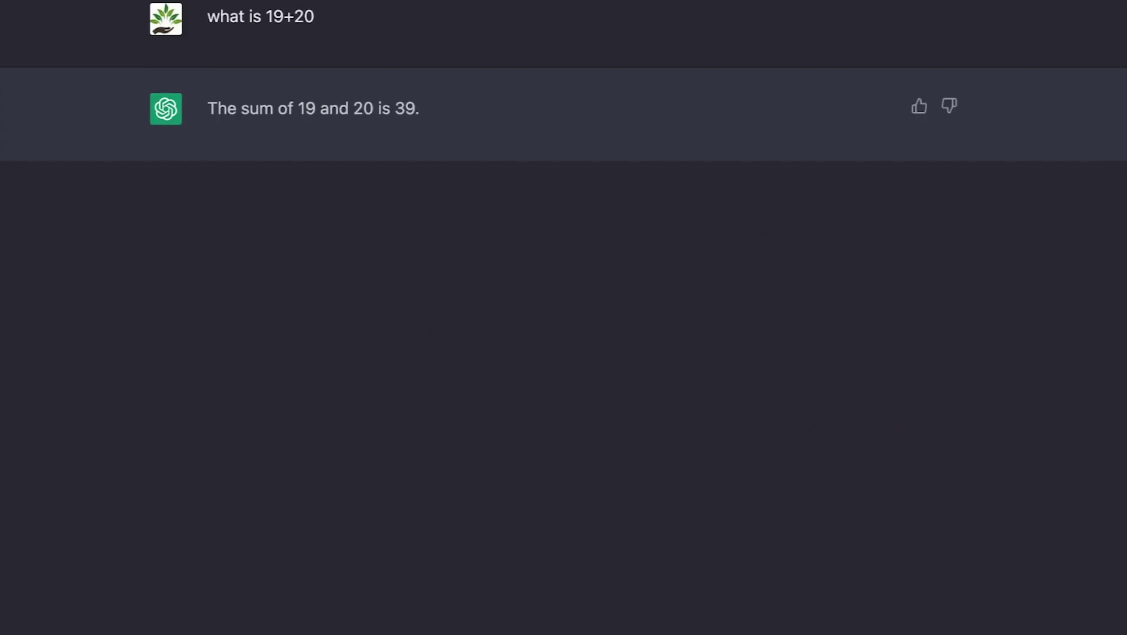
Regenerate the answer to the 19+20 question three times.
{"action": "left_click", "coordinate": [604, 628]}
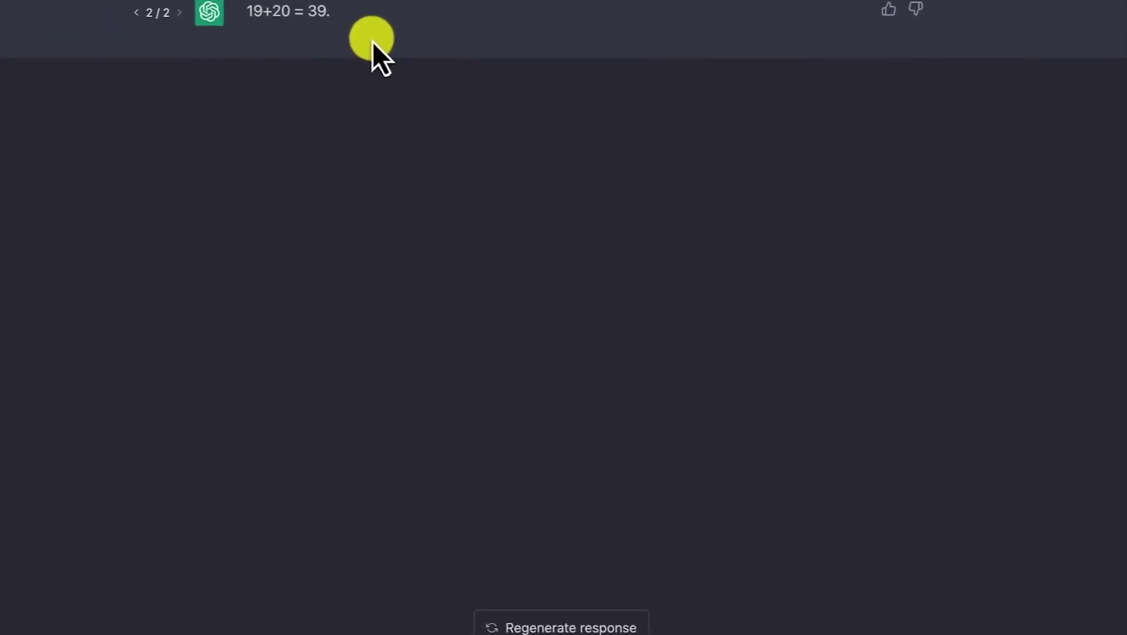
{"action": "left_click", "coordinate": [576, 622]}
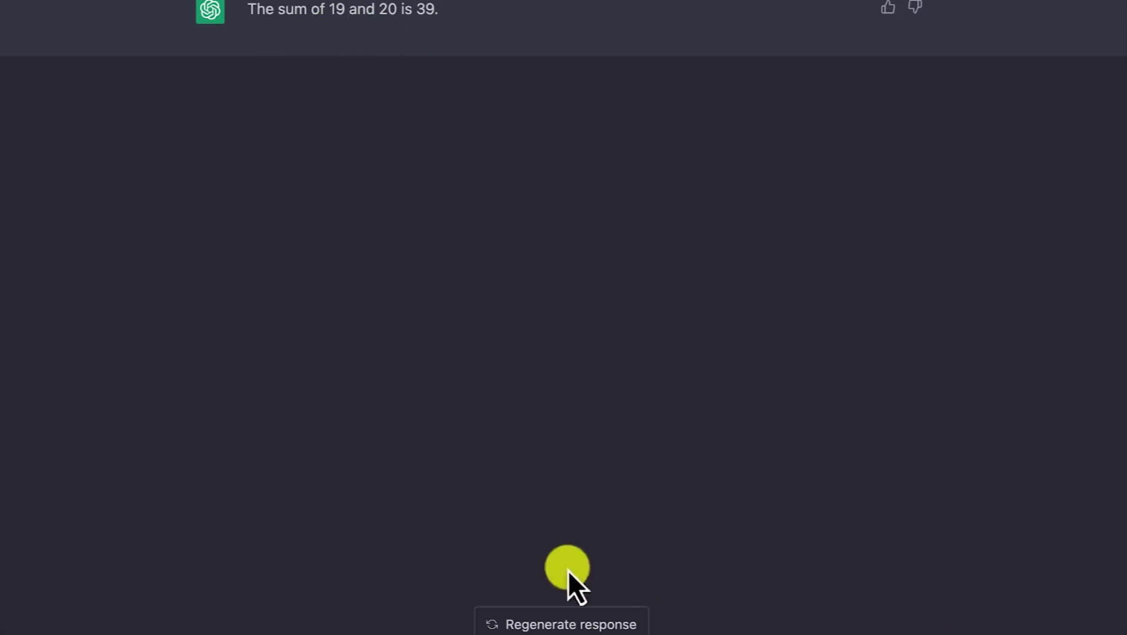
{"action": "left_click", "coordinate": [564, 620]}
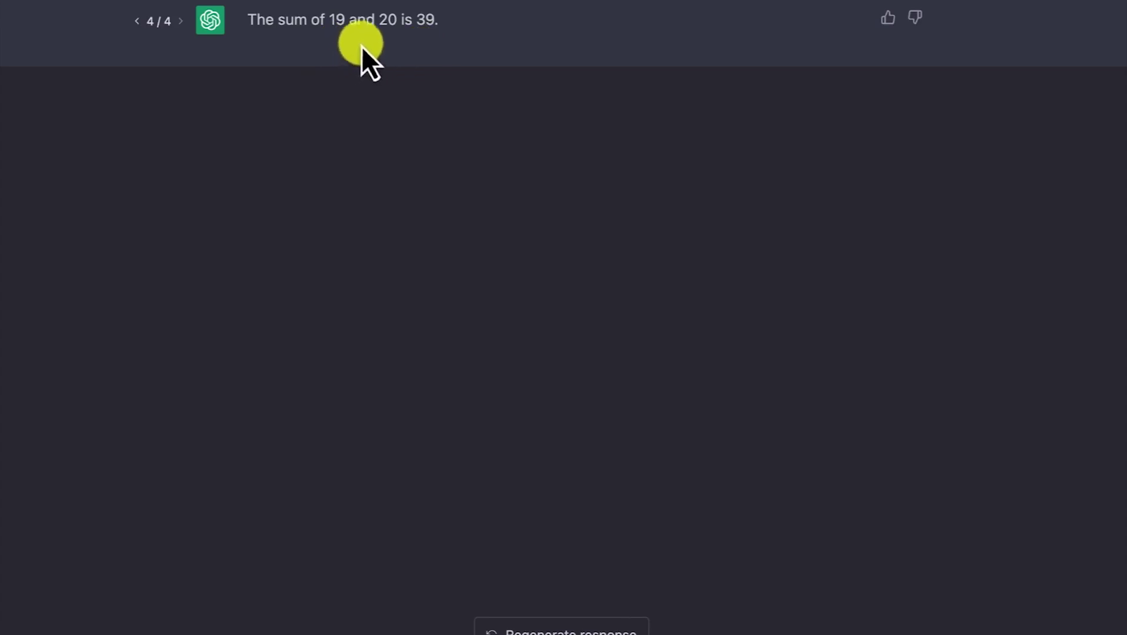
Go back through the alternative answers to the 19+20 question until the first version.
{"action": "left_click", "coordinate": [136, 22]}
{"action": "left_click", "coordinate": [136, 22]}
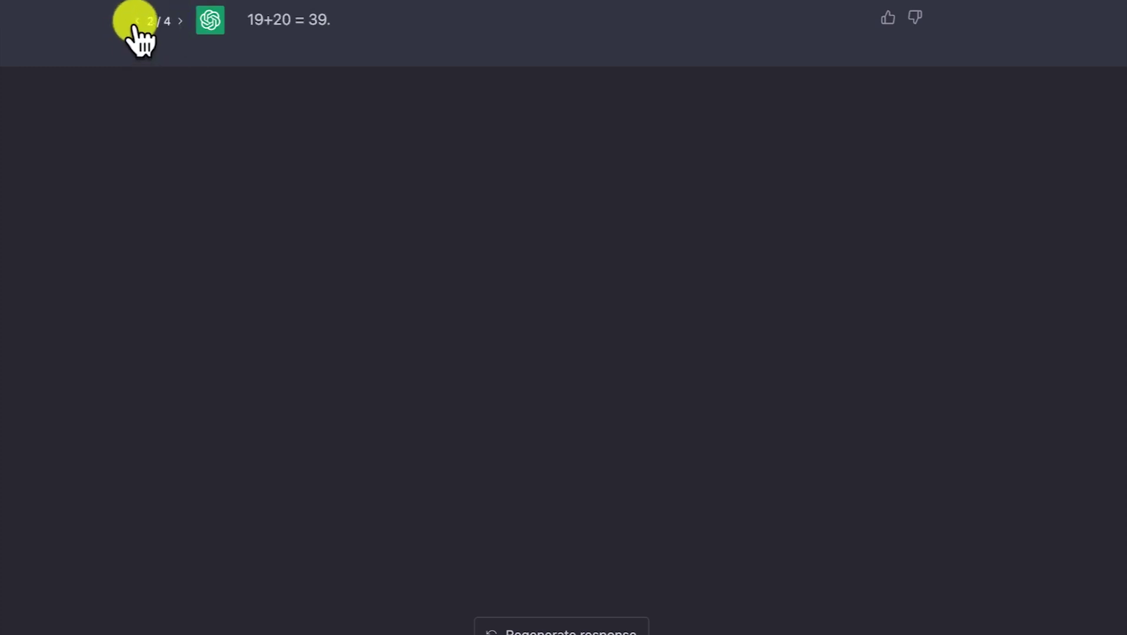
{"action": "left_click", "coordinate": [136, 22]}
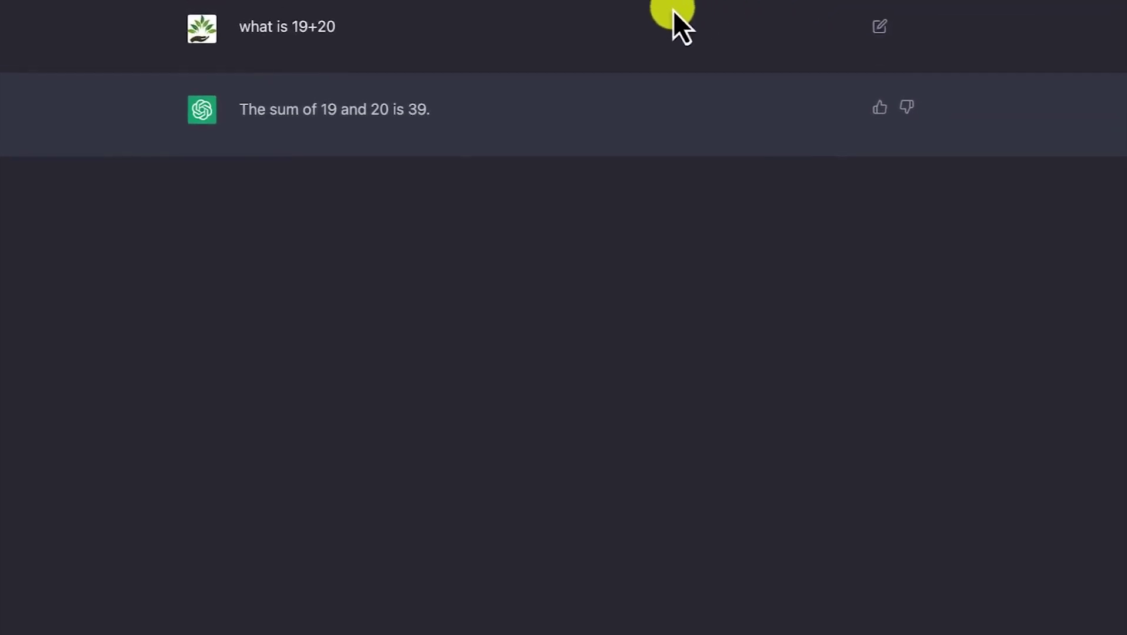
Edit the submitted question to read "what is 19+20-7" and resubmit it.
{"action": "left_click", "coordinate": [881, 27]}
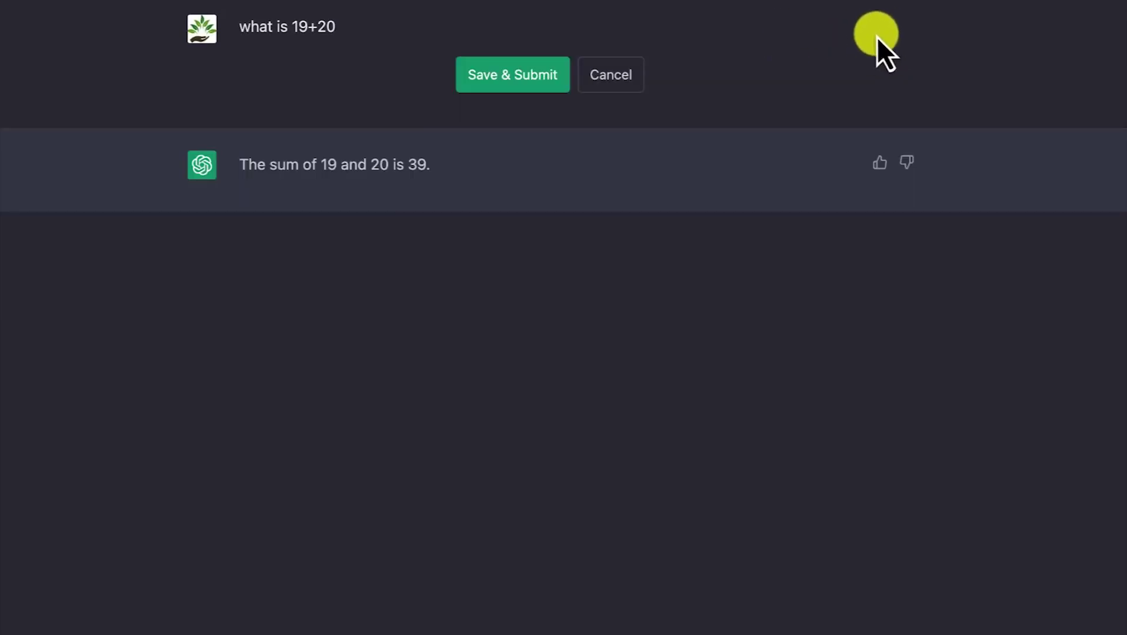
{"action": "left_click", "coordinate": [397, 35]}
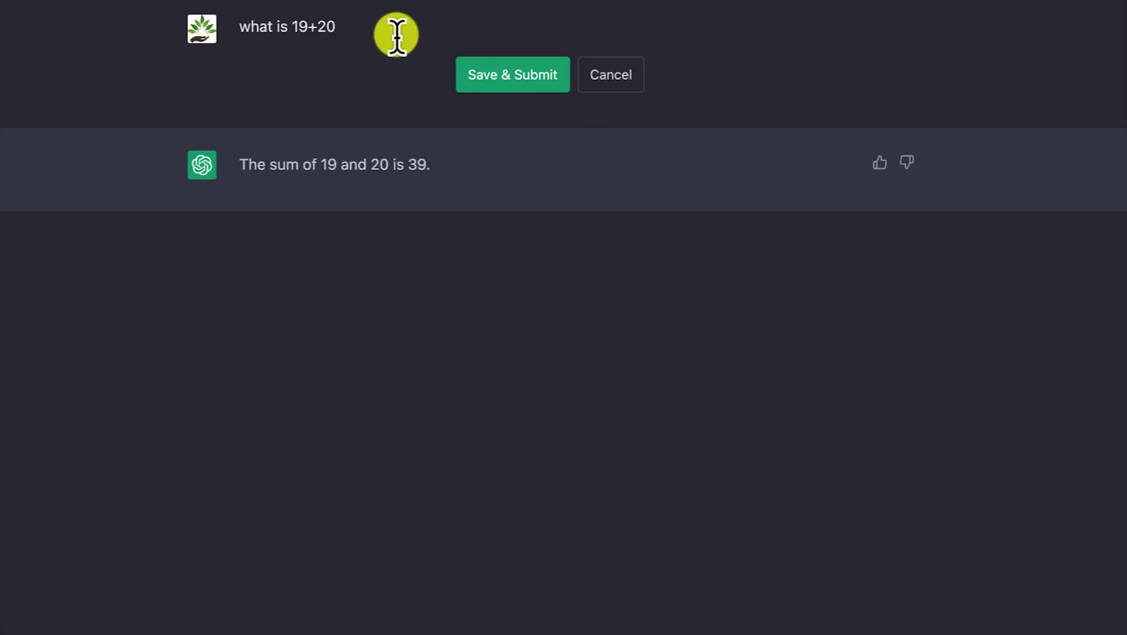
{"action": "type", "text": "-7"}
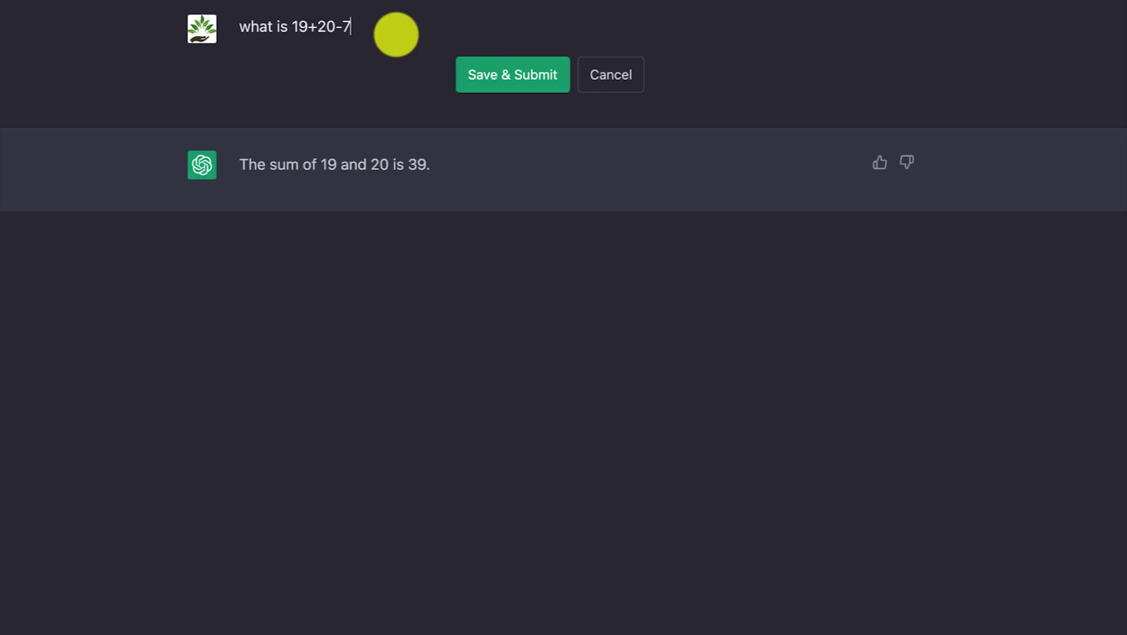
{"action": "left_click", "coordinate": [515, 77]}
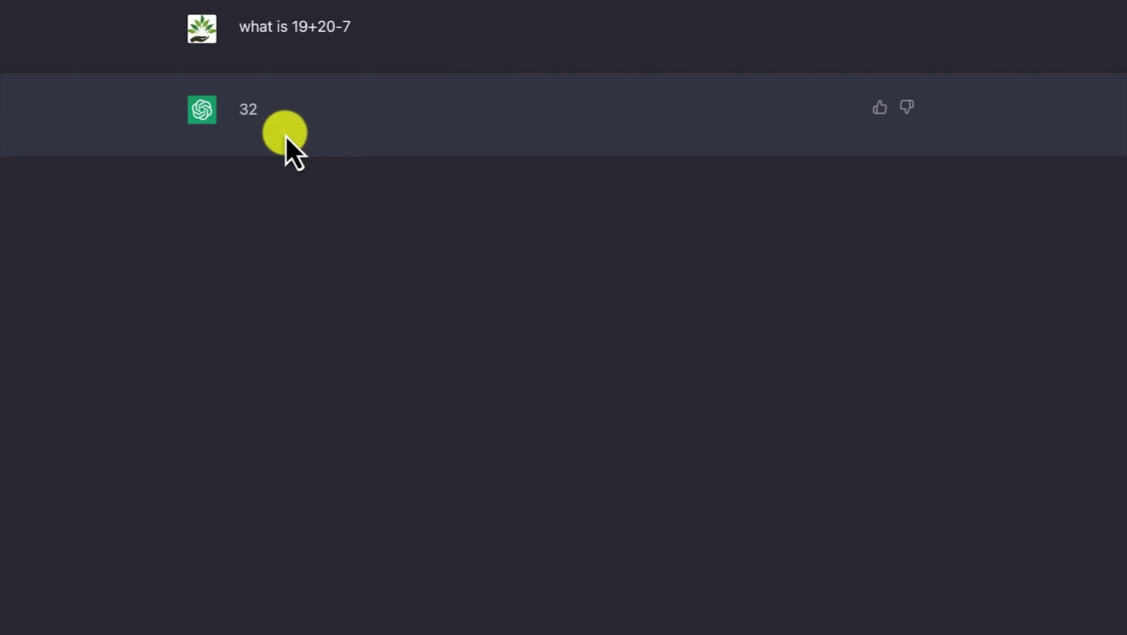
Regenerate the answer to the edited question, then compare the first version with the second and stay on the second.
{"action": "left_click", "coordinate": [564, 630]}
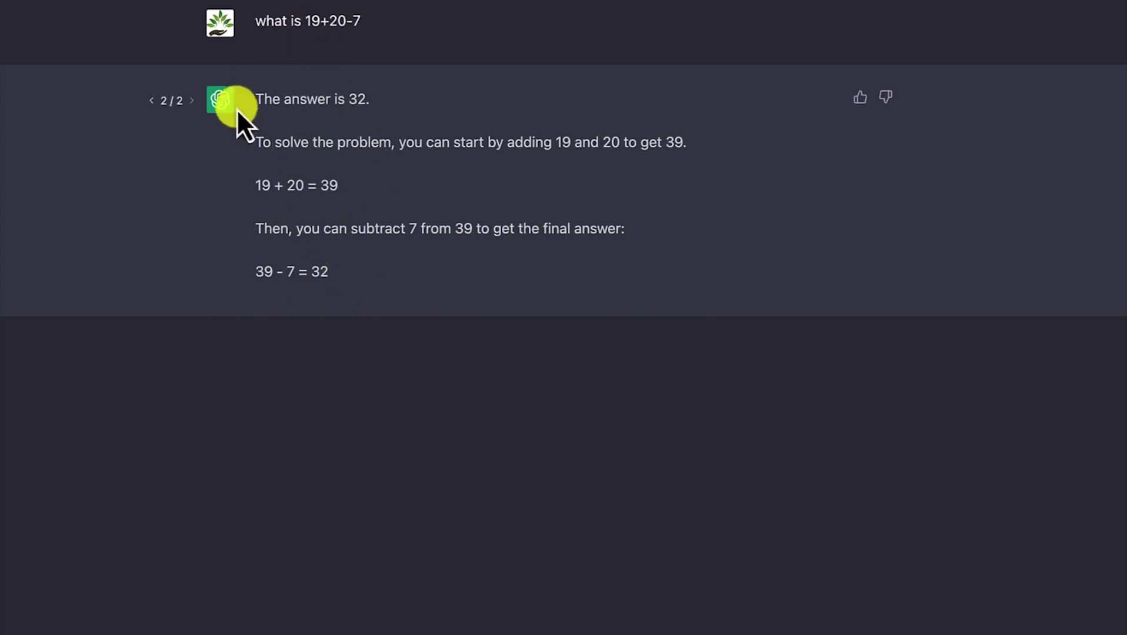
{"action": "left_click", "coordinate": [152, 100]}
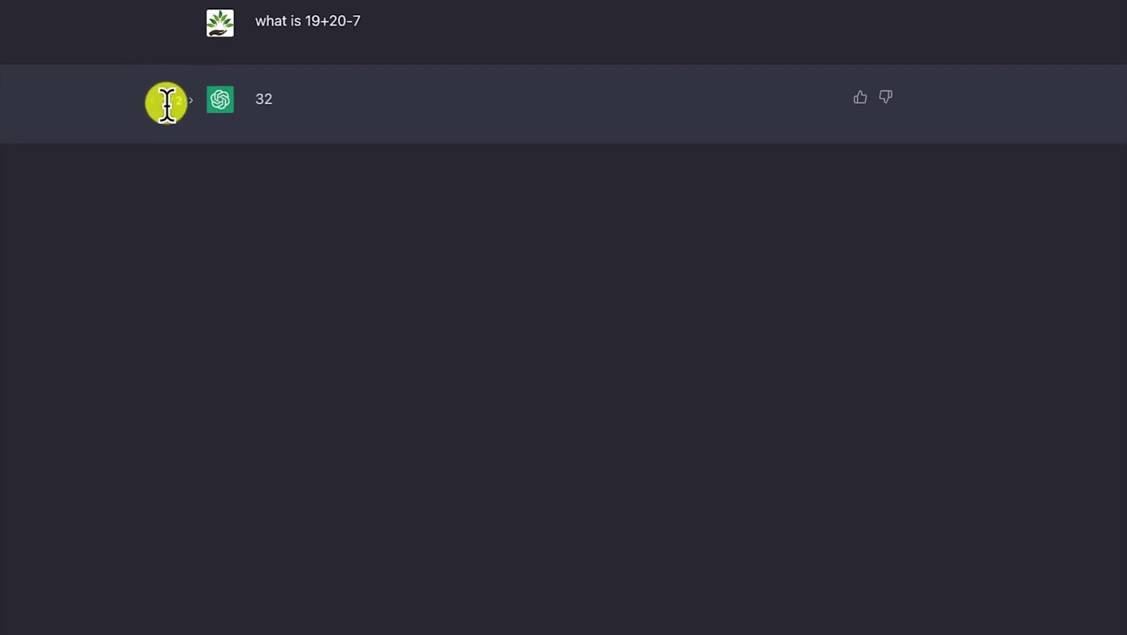
{"action": "left_click", "coordinate": [191, 100]}
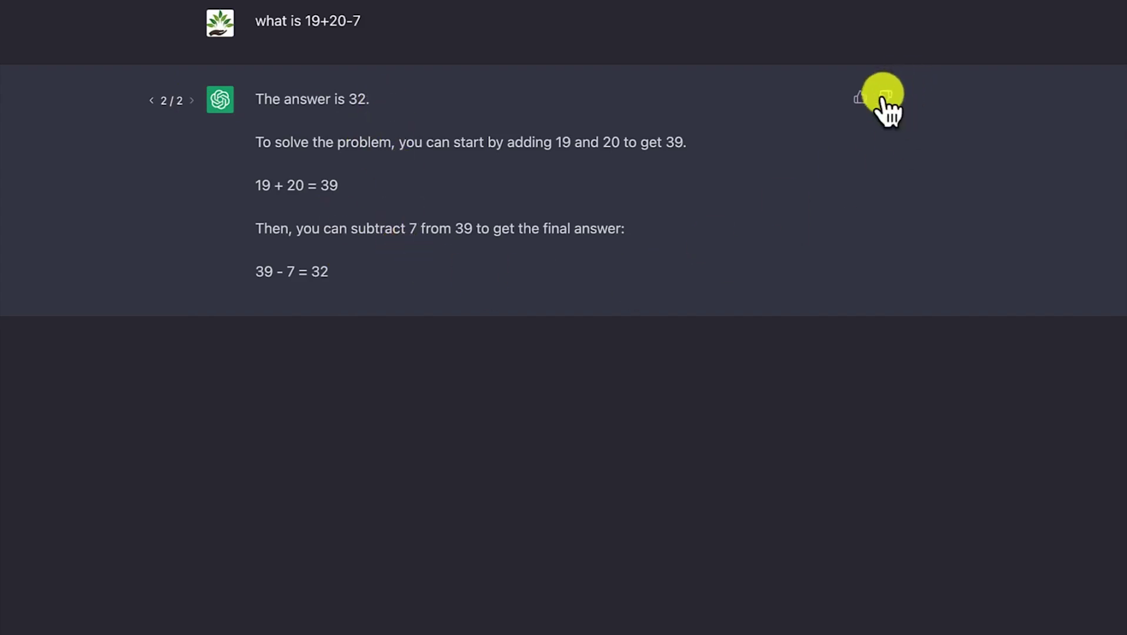
Rate the second answer positively and submit the additional feedback "Excellent".
{"action": "left_click", "coordinate": [860, 98]}
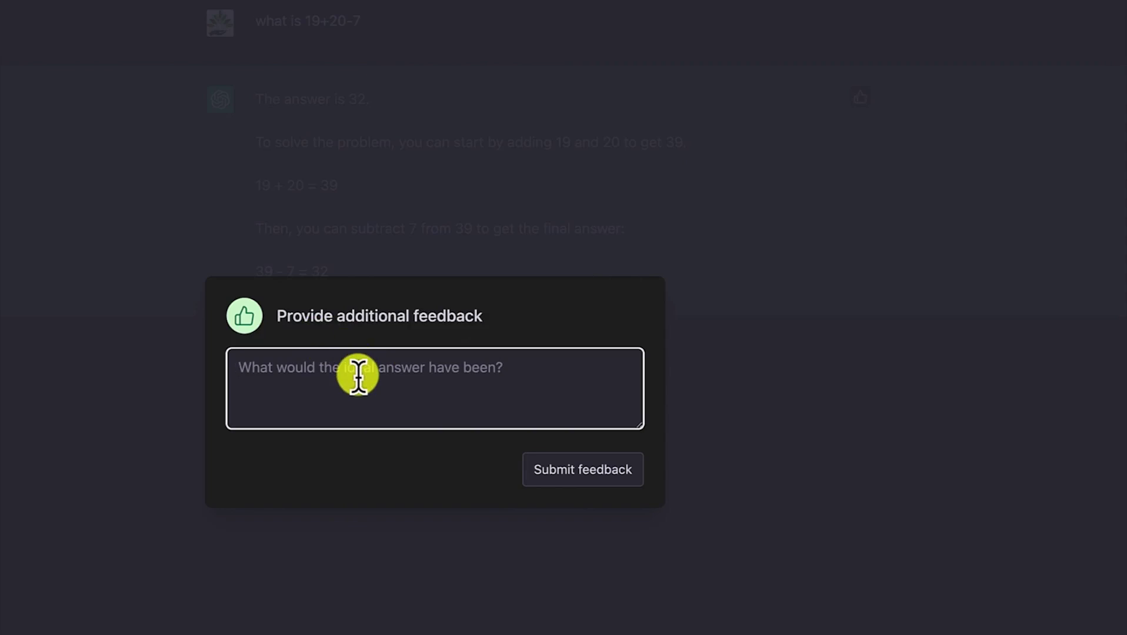
{"action": "type", "text": "Excellent"}
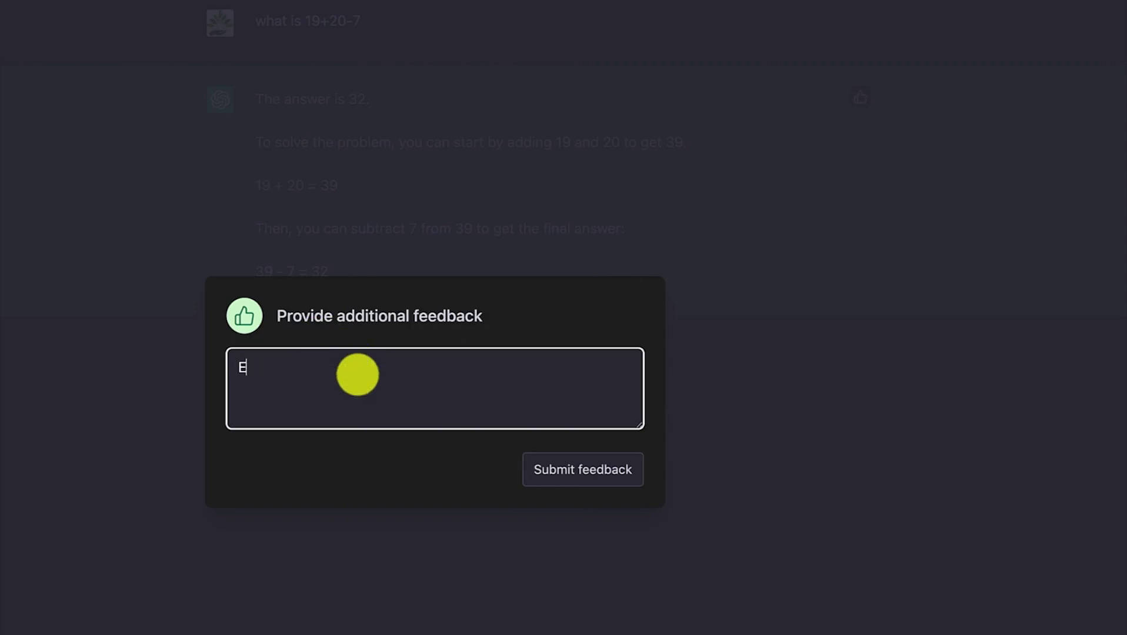
{"action": "left_click", "coordinate": [606, 477]}
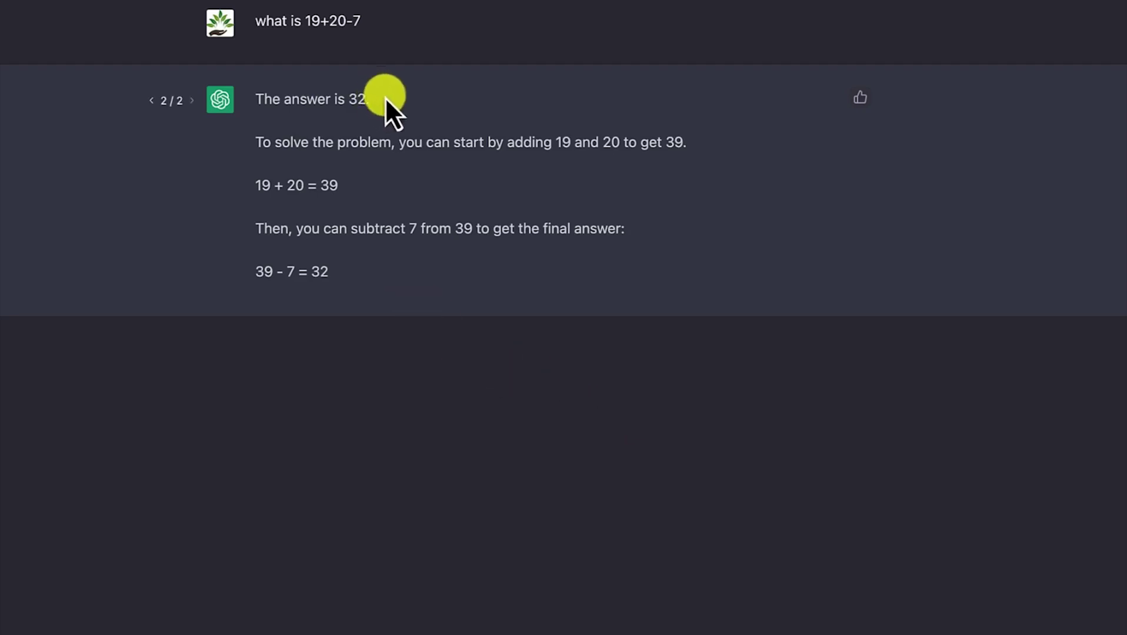
Ask "is chatgpt a mathematical tool?" as a follow-up in the same conversation.
{"action": "scroll", "coordinate": [438, 194], "scroll_direction": "down", "scroll_amount": 5}
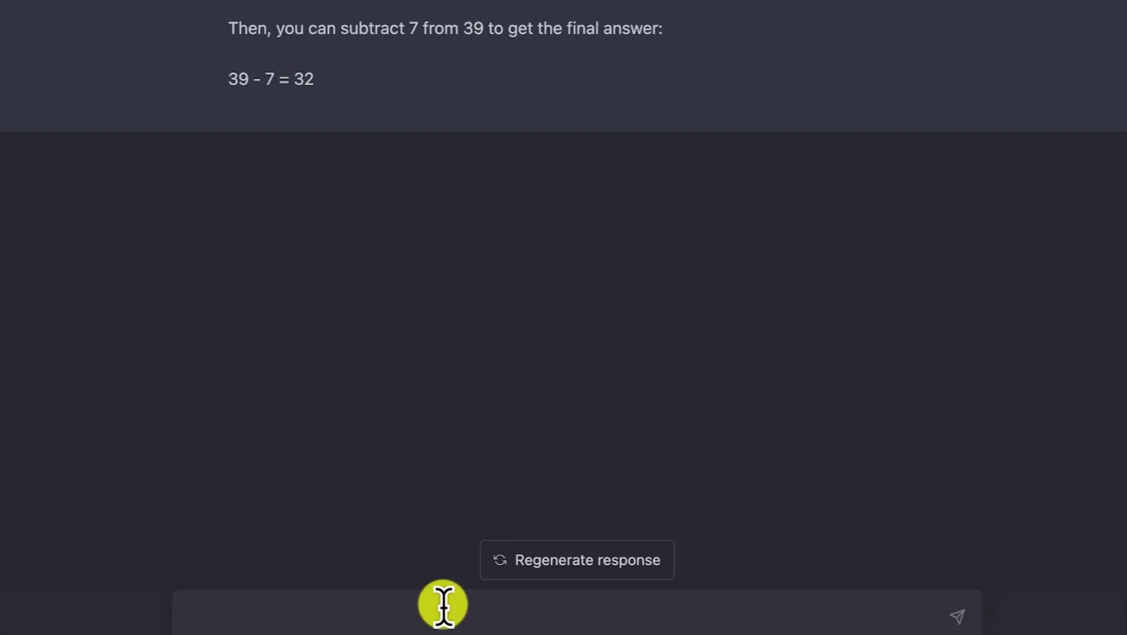
{"action": "type", "text": "is chatgpt a mathematical tool?"}
{"action": "key", "text": "Return"}
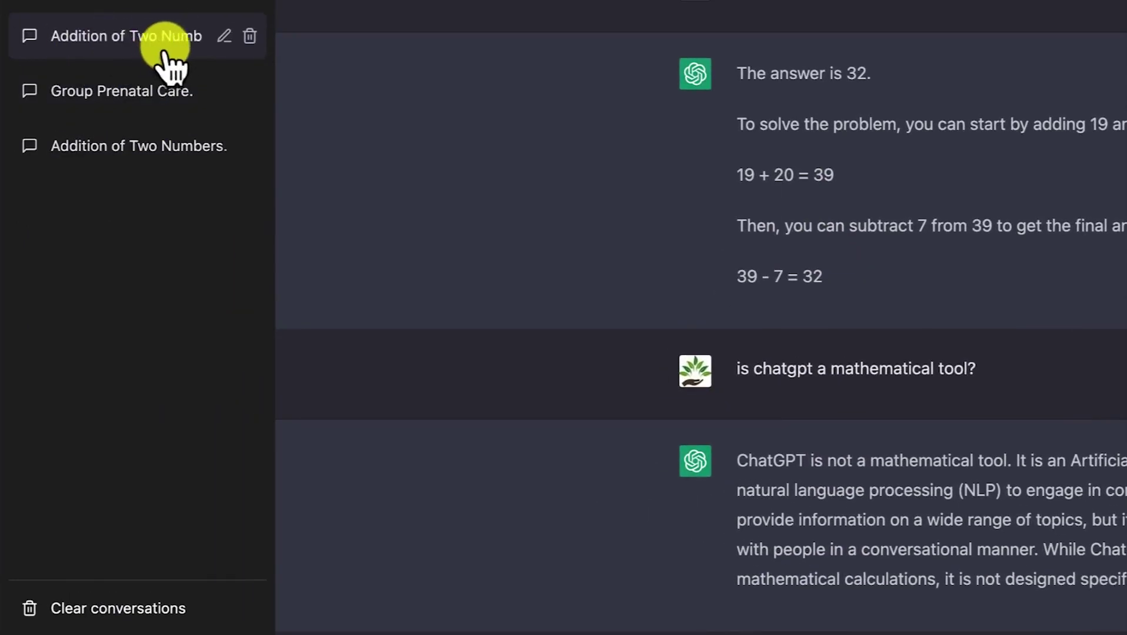
Open the saved "Group Prenatal Care." conversation and look through its messages.
{"action": "mouse_move", "coordinate": [792, 296]}
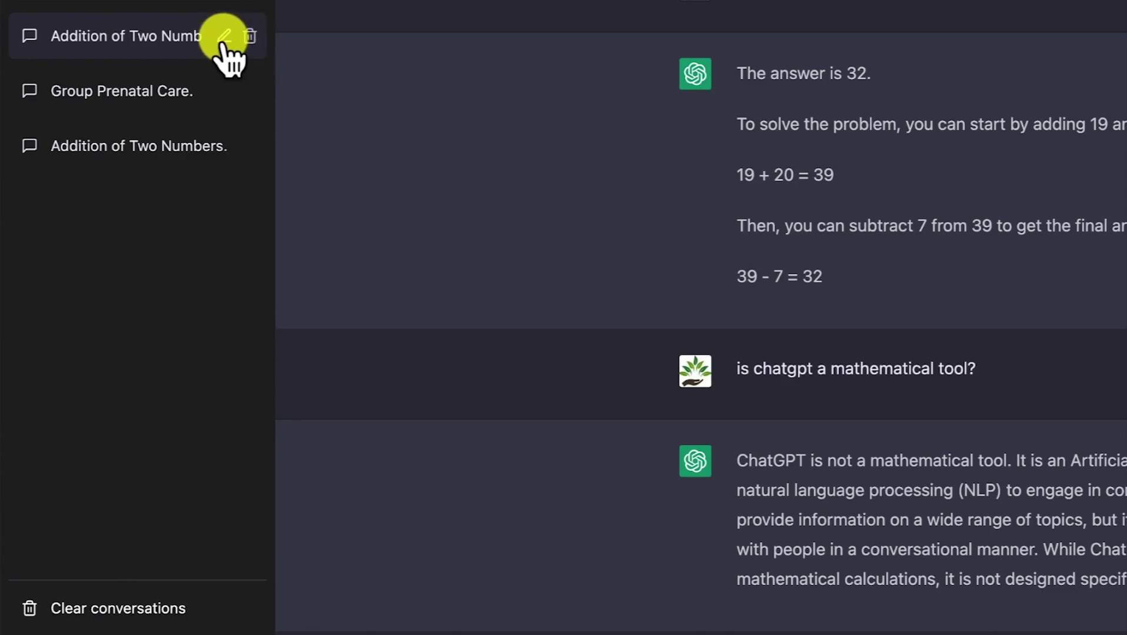
{"action": "left_click", "coordinate": [169, 108]}
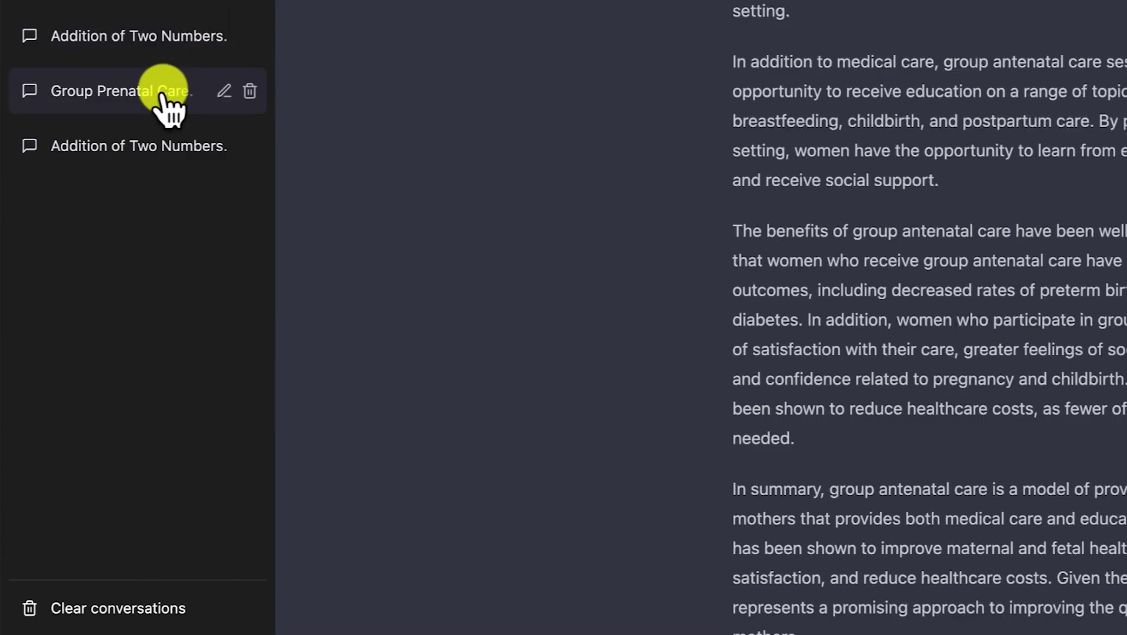
{"action": "scroll", "coordinate": [741, 202], "scroll_direction": "up", "scroll_amount": 10}
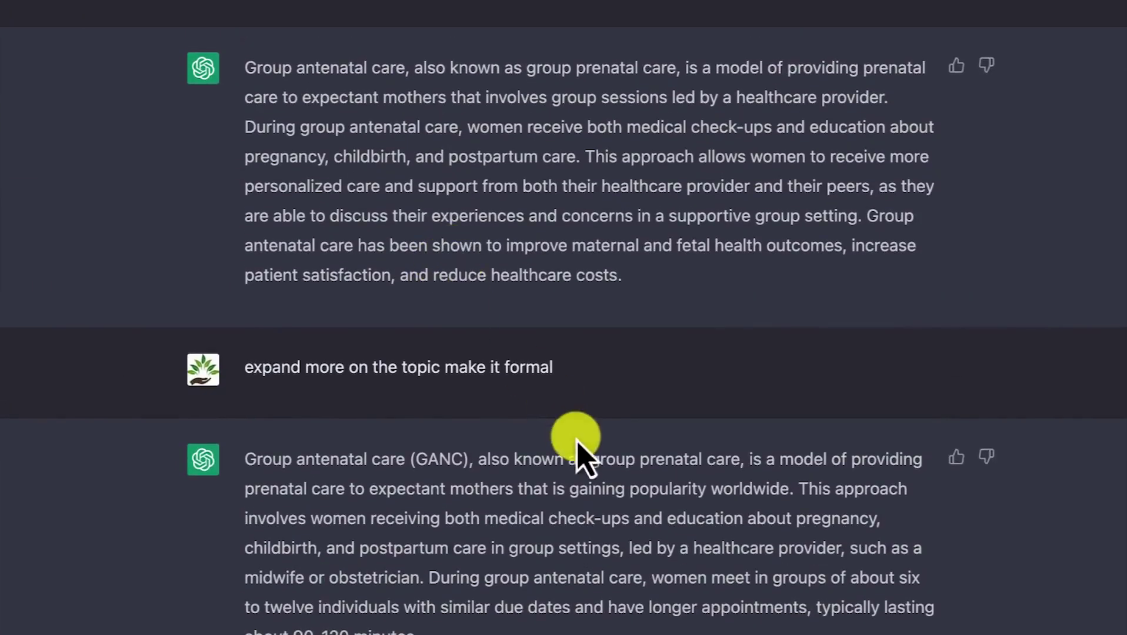
{"action": "scroll", "coordinate": [579, 458], "scroll_direction": "down", "scroll_amount": 15}
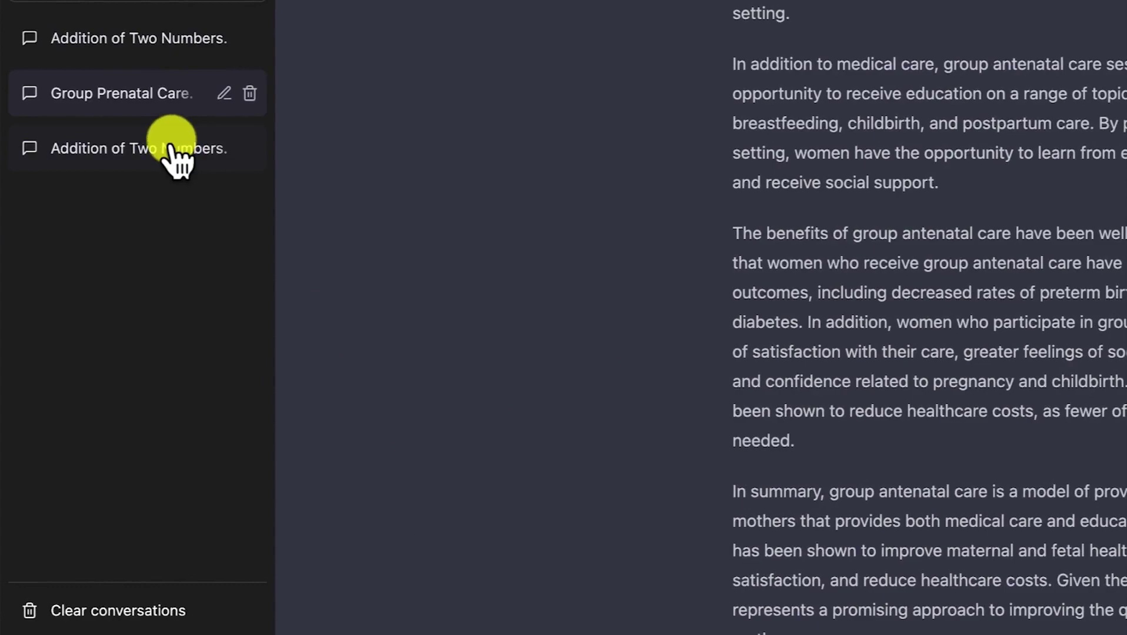
Open the oldest "Addition of Two Numbers." conversation and look through its answer about sustainability.
{"action": "left_click", "coordinate": [174, 148]}
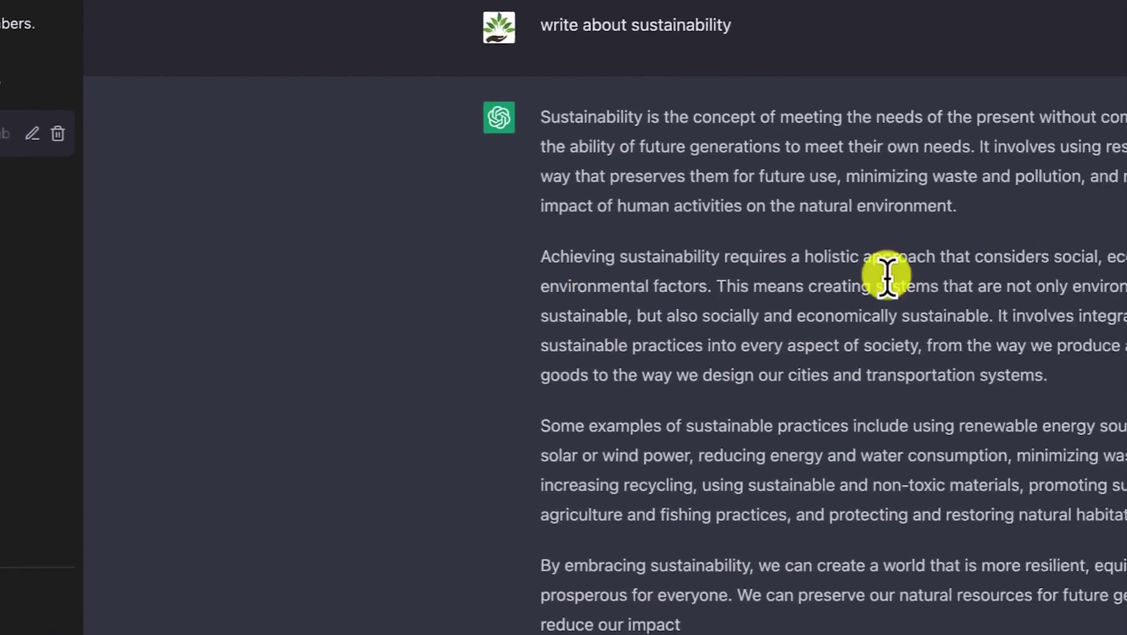
{"action": "scroll", "coordinate": [780, 238], "scroll_direction": "down", "scroll_amount": 2}
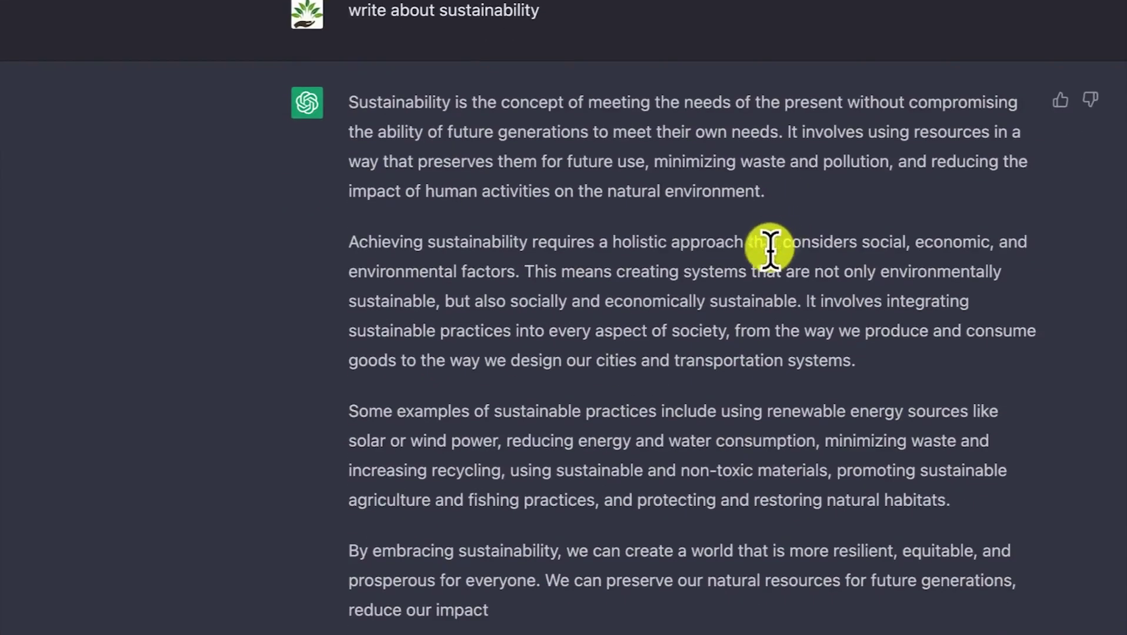
{"action": "scroll", "coordinate": [729, 332], "scroll_direction": "up", "scroll_amount": 3}
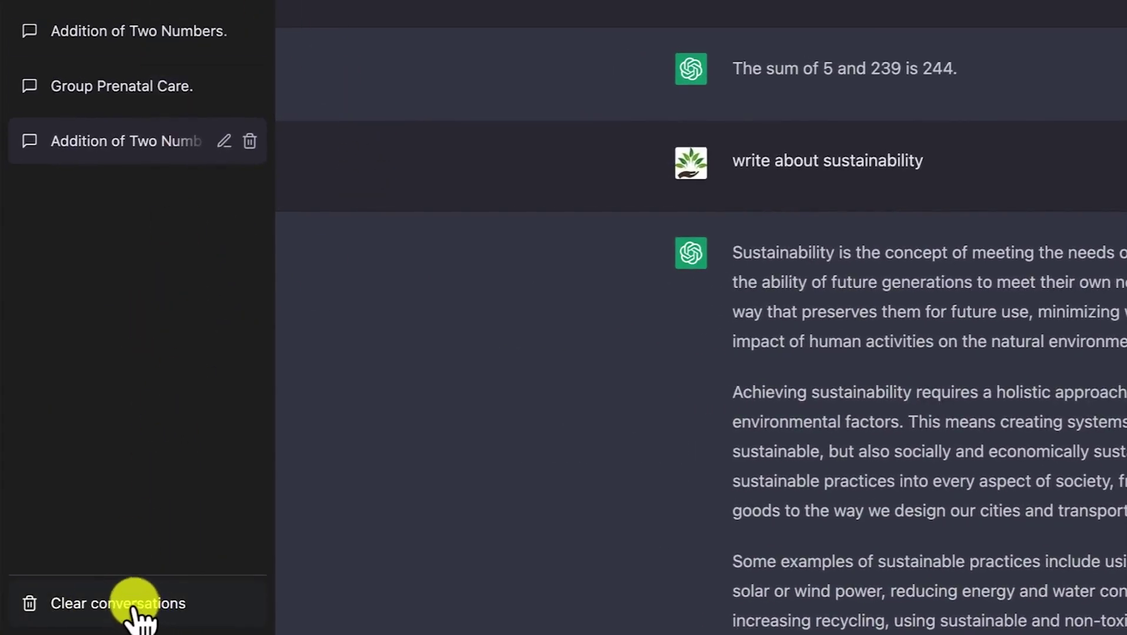
Return to the most recent conversation, then start a new chat and ask it to write about group antenatal care.
{"action": "left_click", "coordinate": [92, 37]}
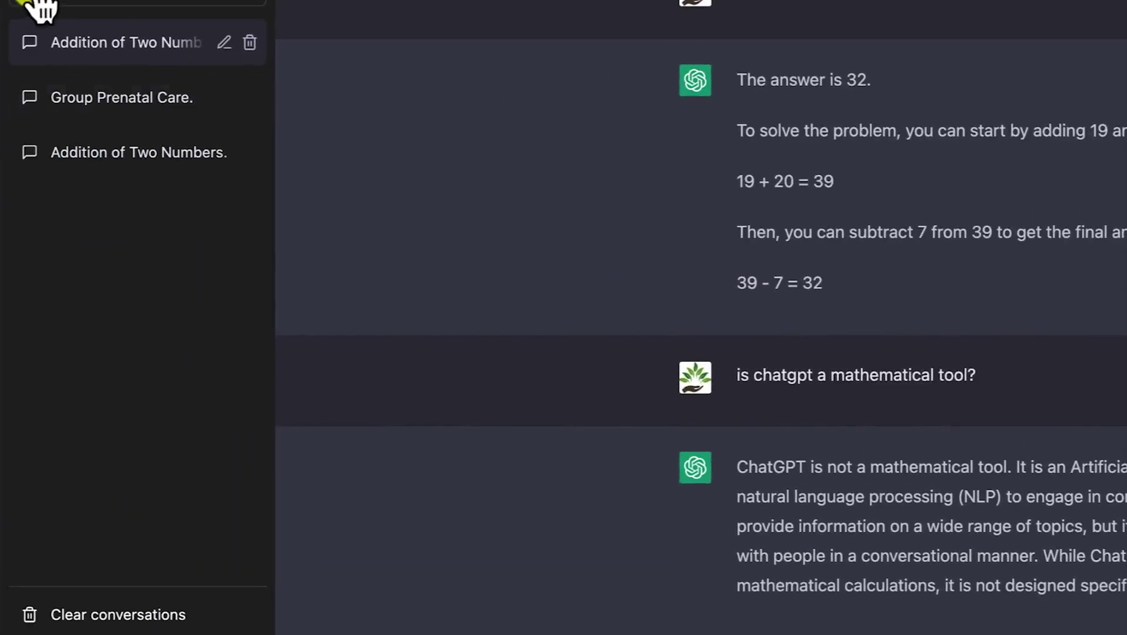
{"action": "left_click", "coordinate": [96, 1]}
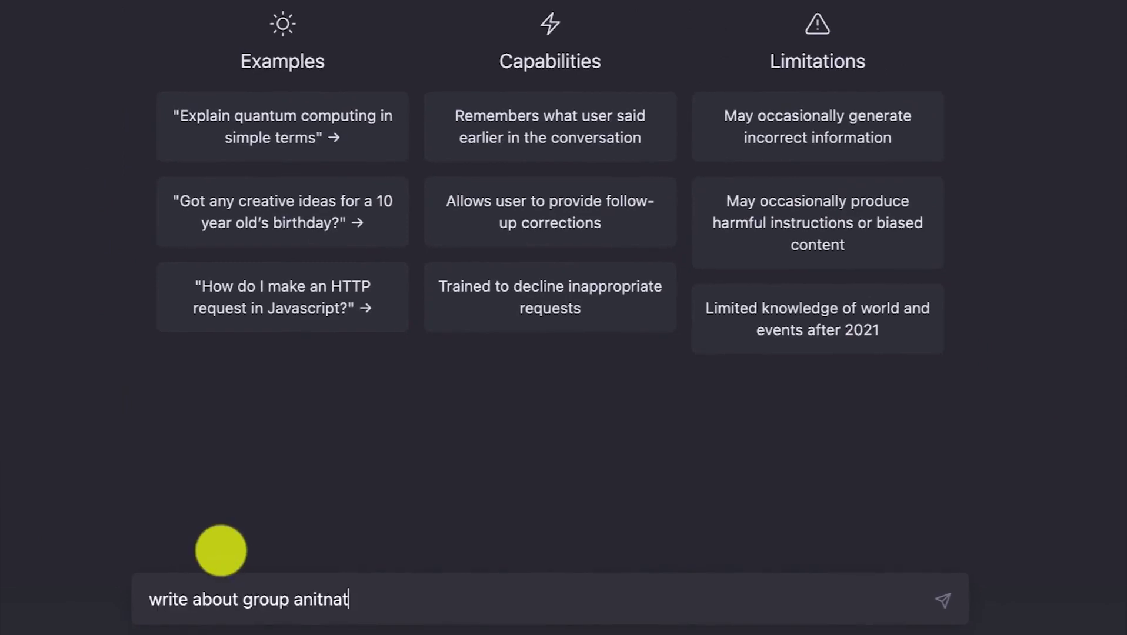
{"action": "key", "text": "Return"}
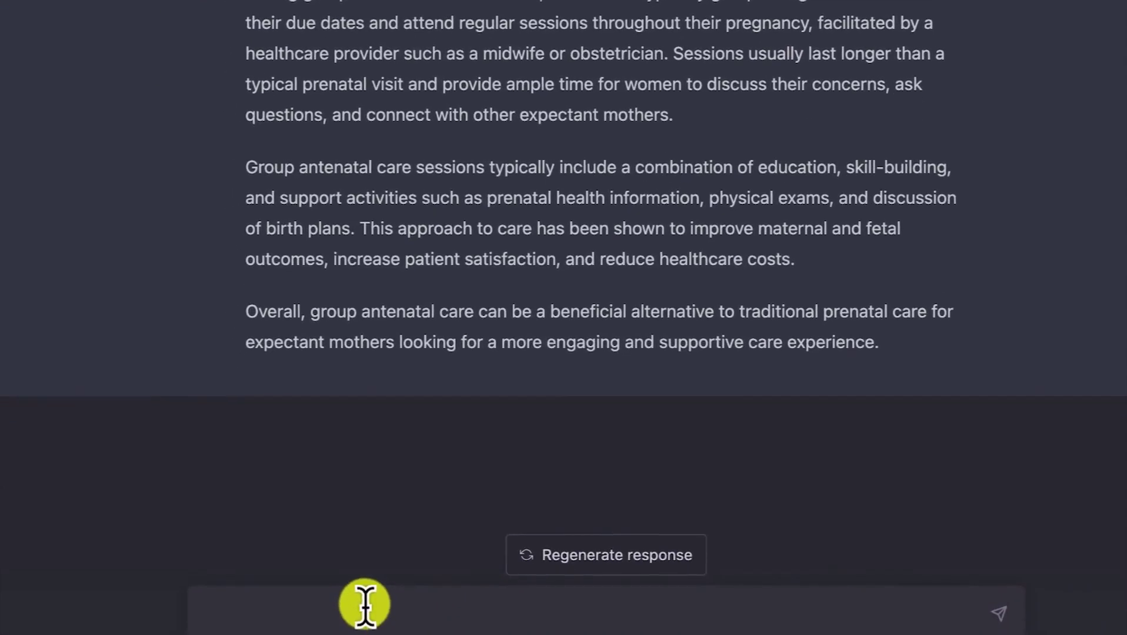
Request a longer treatment of group antenatal care with the follow-up prompt "write more".
{"action": "type", "text": "te more"}
{"action": "key", "text": "Return"}
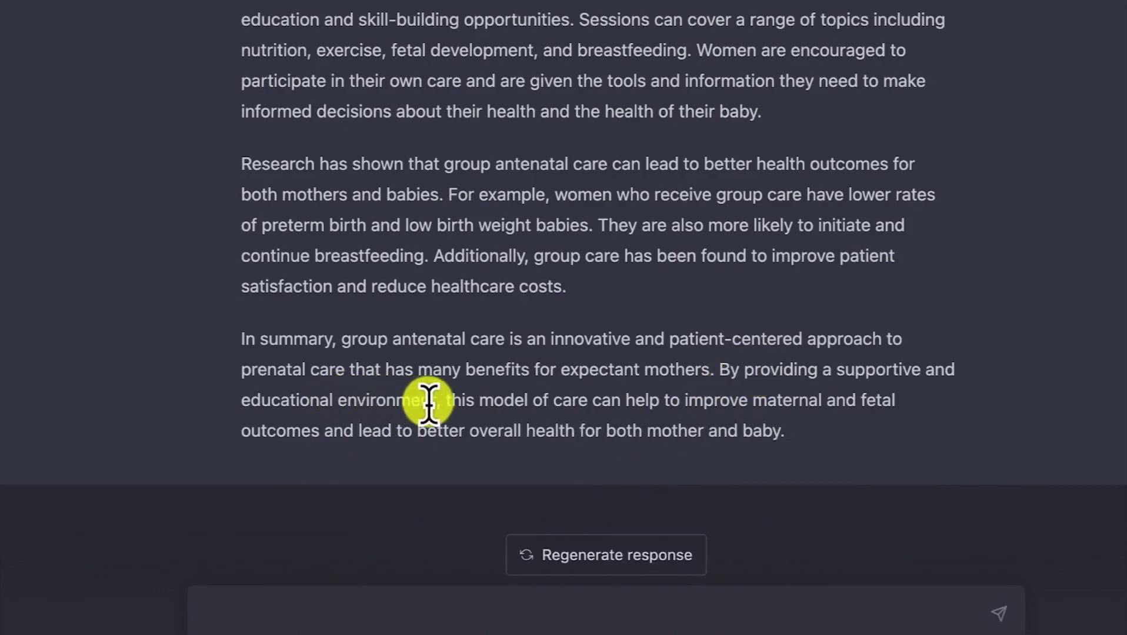
Review the extended answer and send the follow-up prompt "can you relate this to africa".
{"action": "scroll", "coordinate": [870, 283], "scroll_direction": "up", "scroll_amount": 15}
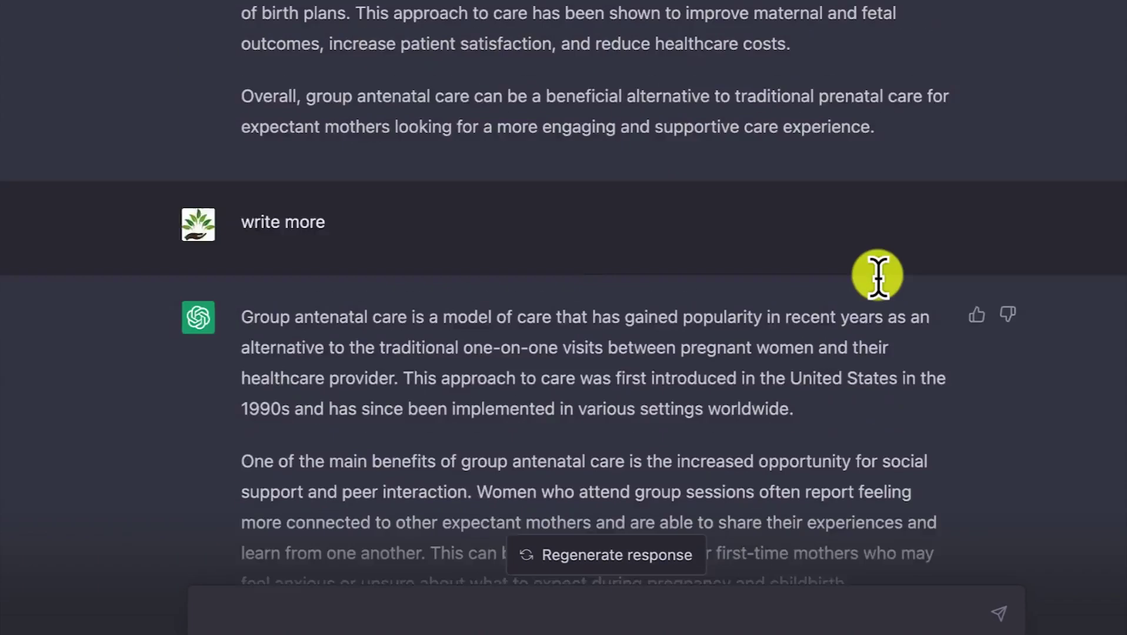
{"action": "scroll", "coordinate": [876, 288], "scroll_direction": "down", "scroll_amount": 15}
{"action": "scroll", "coordinate": [837, 30], "scroll_direction": "up", "scroll_amount": 2}
{"action": "scroll", "coordinate": [780, 42], "scroll_direction": "down", "scroll_amount": 2}
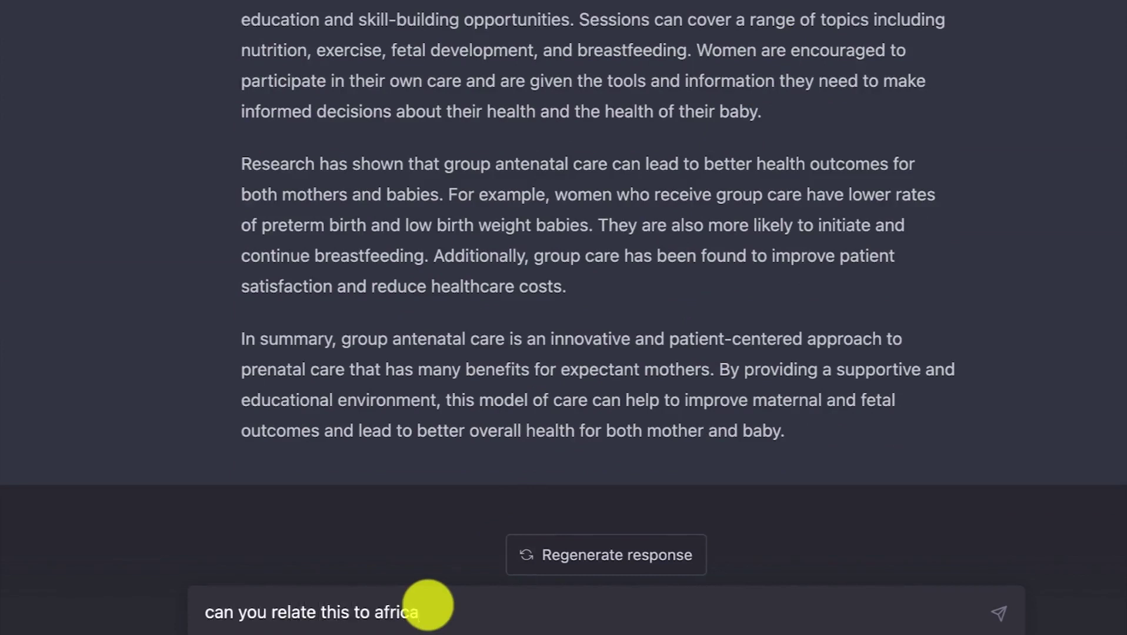
{"action": "key", "text": "Return"}
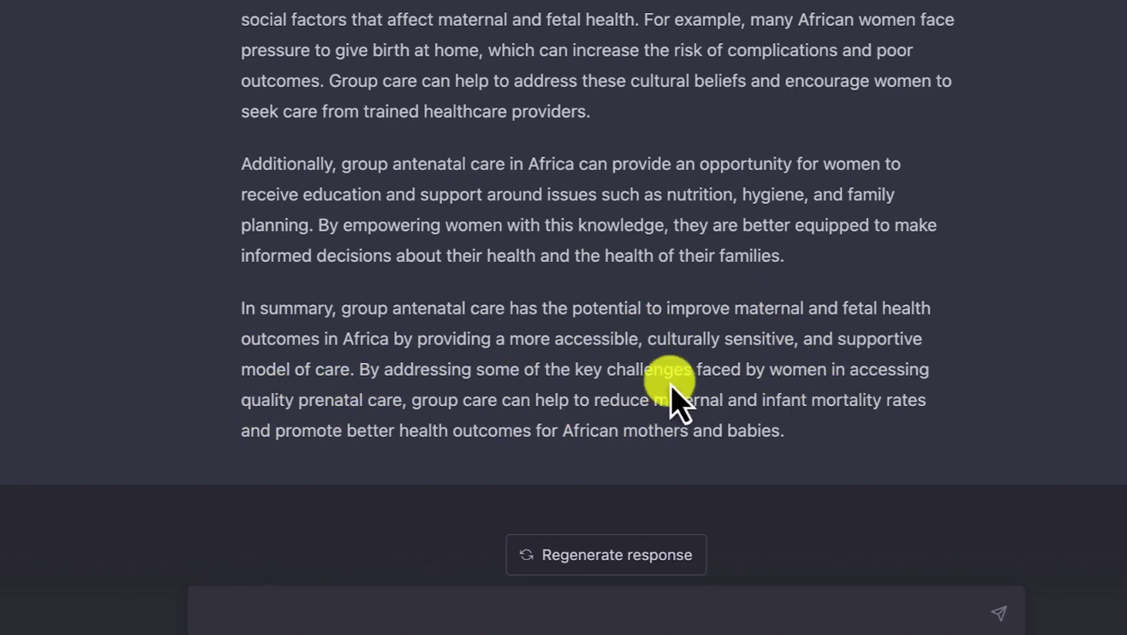
{"action": "scroll", "coordinate": [687, 112], "scroll_direction": "up", "scroll_amount": 1}
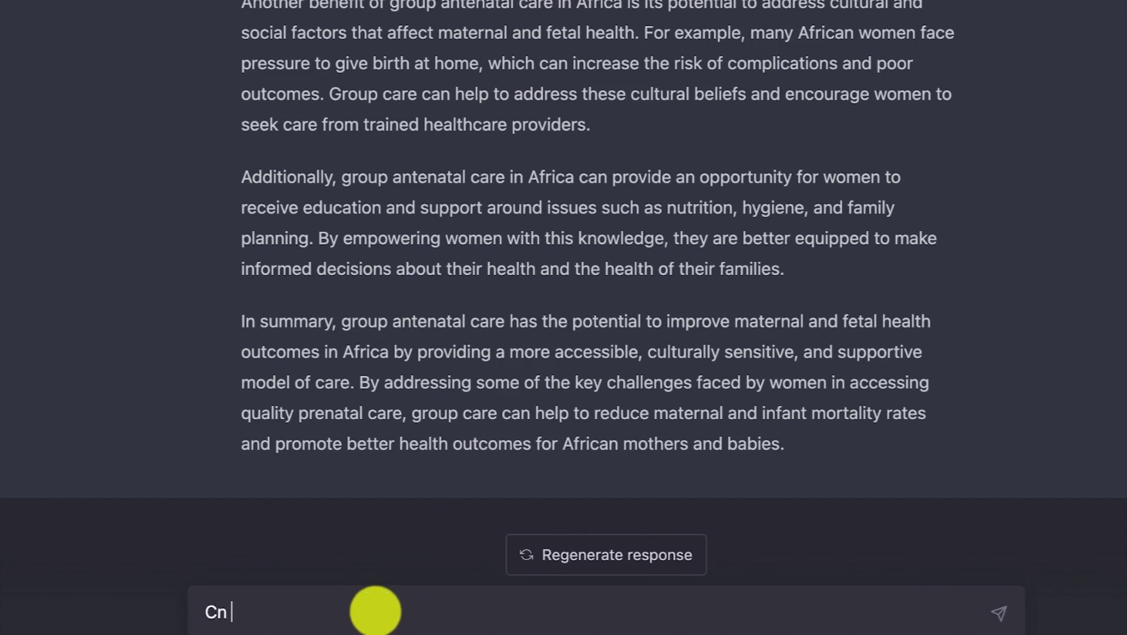
Send "Can you relate this to Nigeria?", "write more to include communities in nigeria" and "write more to include names of cities and villages in nigeria".
{"action": "type", "text": "igeria?"}
{"action": "key", "text": "Return"}
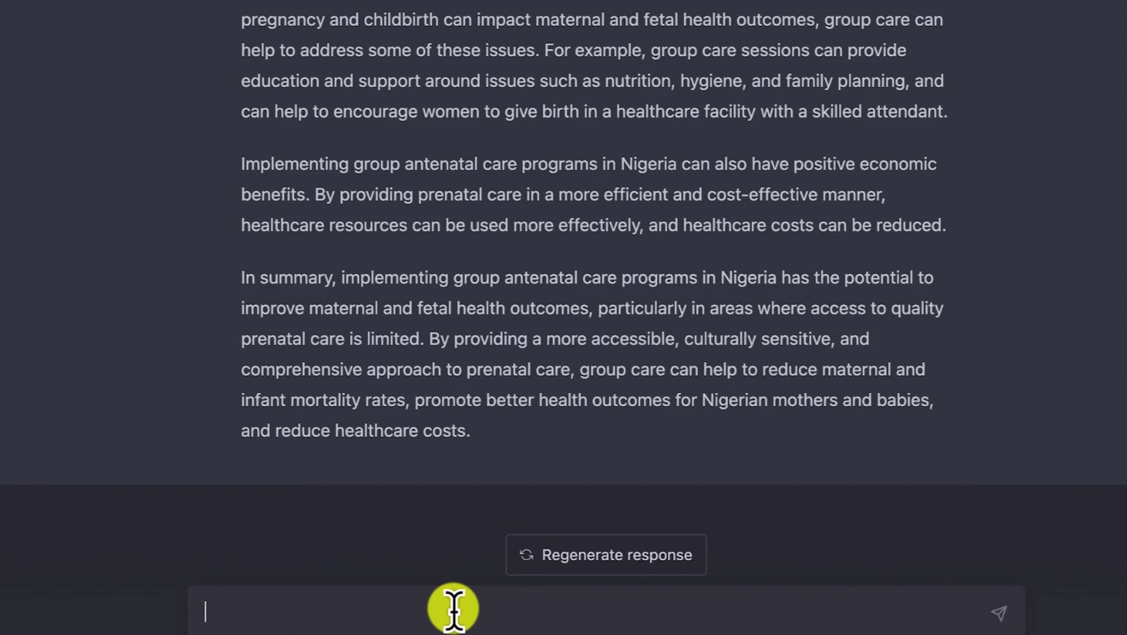
{"action": "type", "text": "write more to include names of cities and villages in nigeria"}
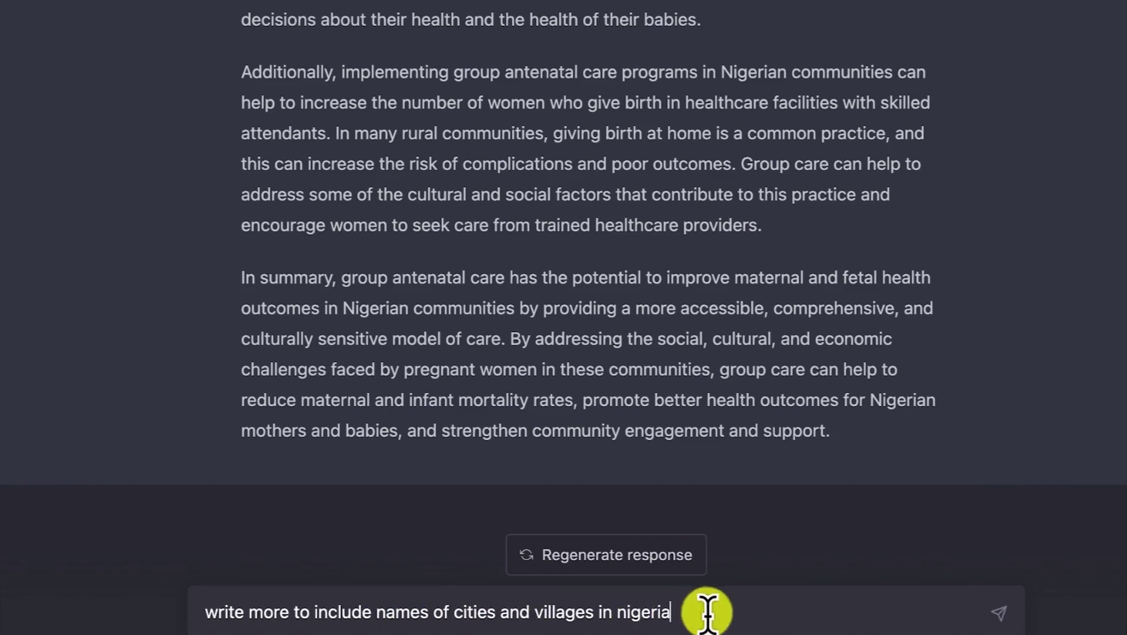
{"action": "key", "text": "Return"}
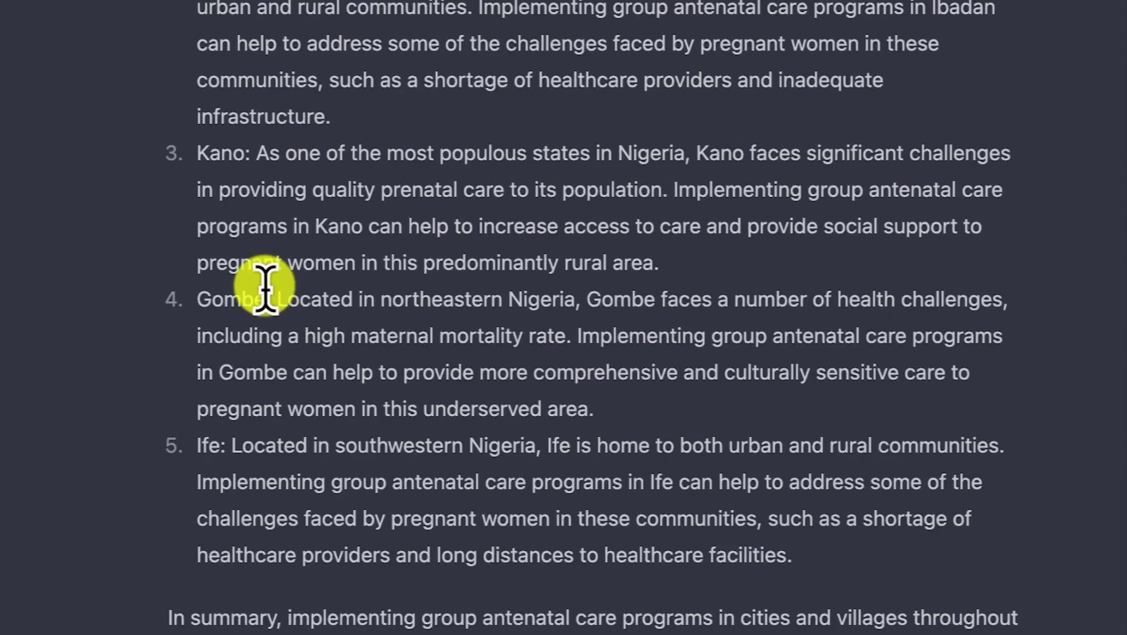
Read through the numbered list of Nigerian cities in the newest answer, from Lagos to Ife, and its closing summary.
{"action": "scroll", "coordinate": [342, 59], "scroll_direction": "up", "scroll_amount": 3}
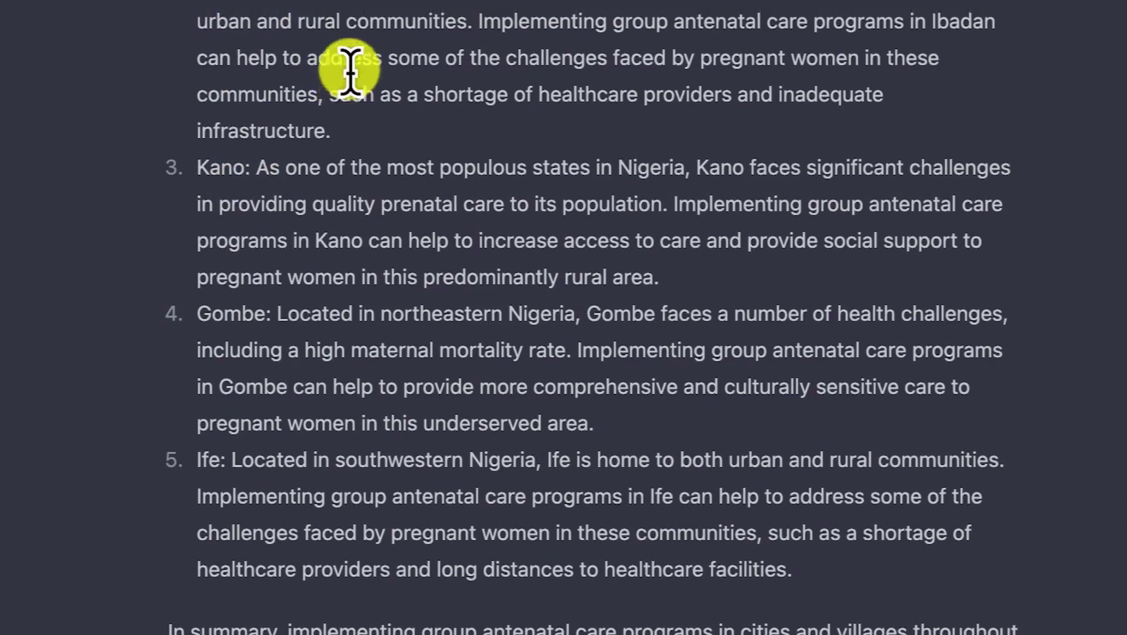
{"action": "scroll", "coordinate": [330, 30], "scroll_direction": "up", "scroll_amount": 4}
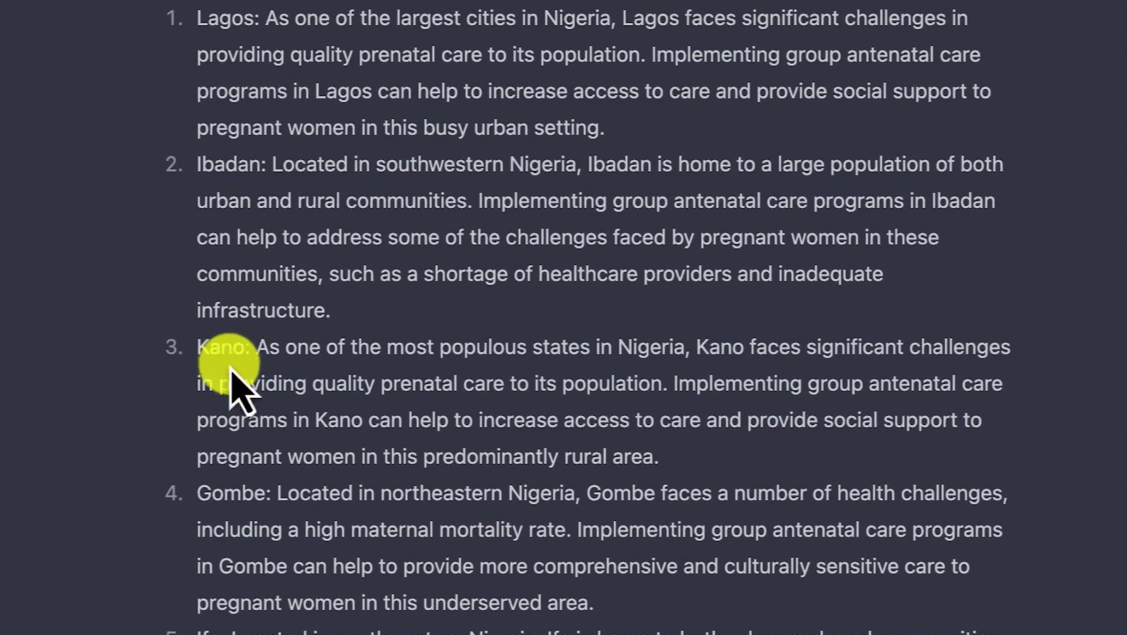
{"action": "scroll", "coordinate": [209, 347], "scroll_direction": "down", "scroll_amount": 2}
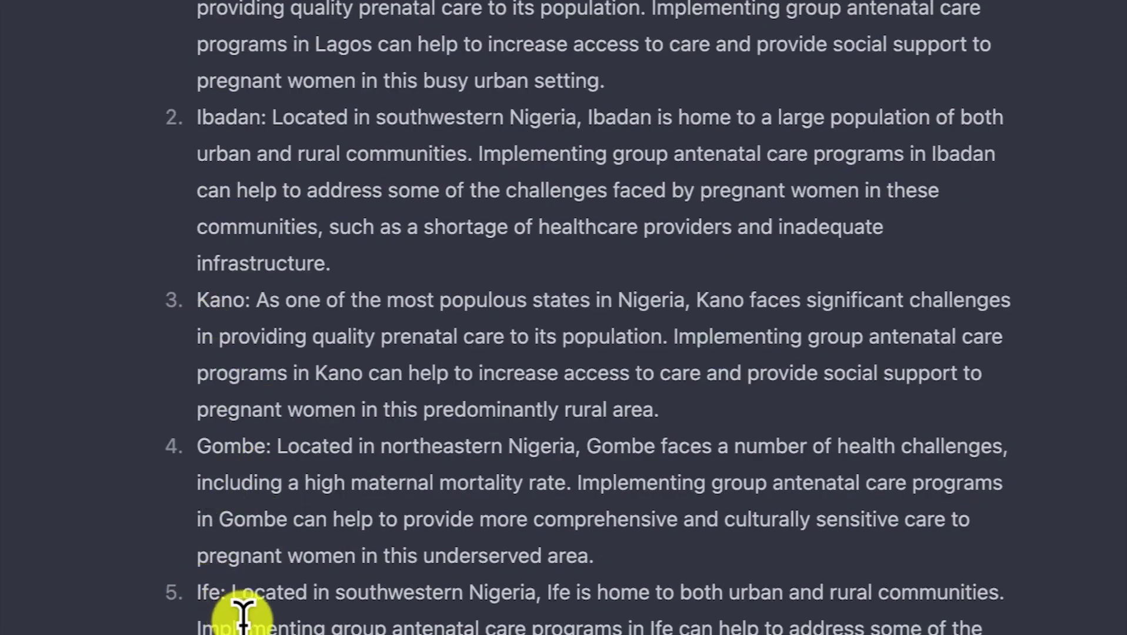
{"action": "scroll", "coordinate": [250, 612], "scroll_direction": "down", "scroll_amount": 7}
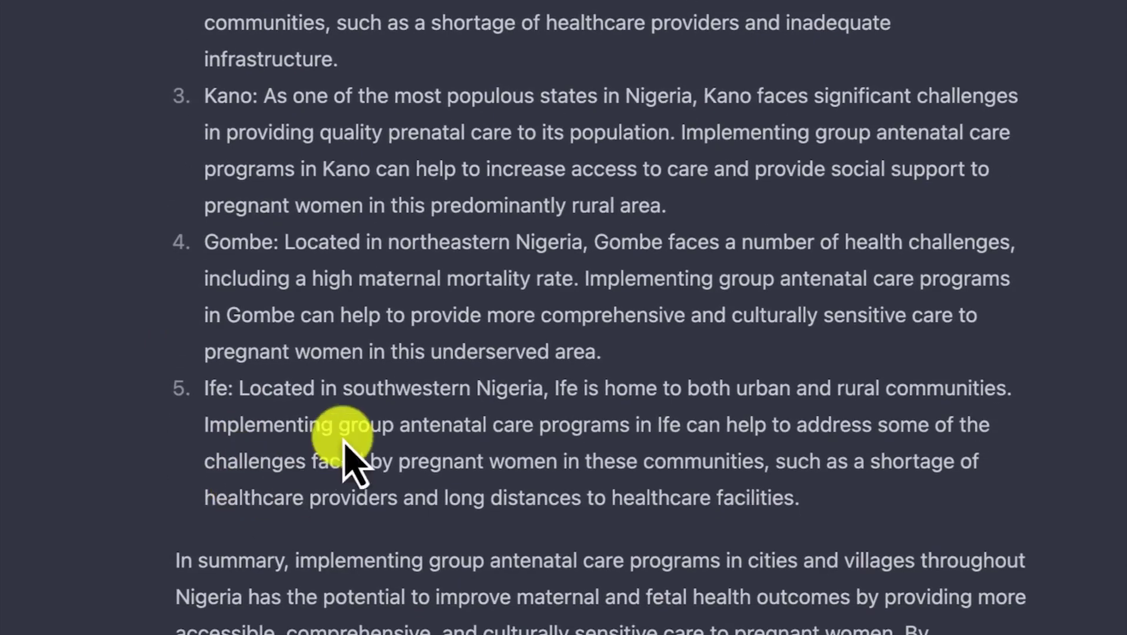
{"action": "scroll", "coordinate": [339, 447], "scroll_direction": "down", "scroll_amount": 6}
{"action": "scroll", "coordinate": [377, 30], "scroll_direction": "up", "scroll_amount": 6}
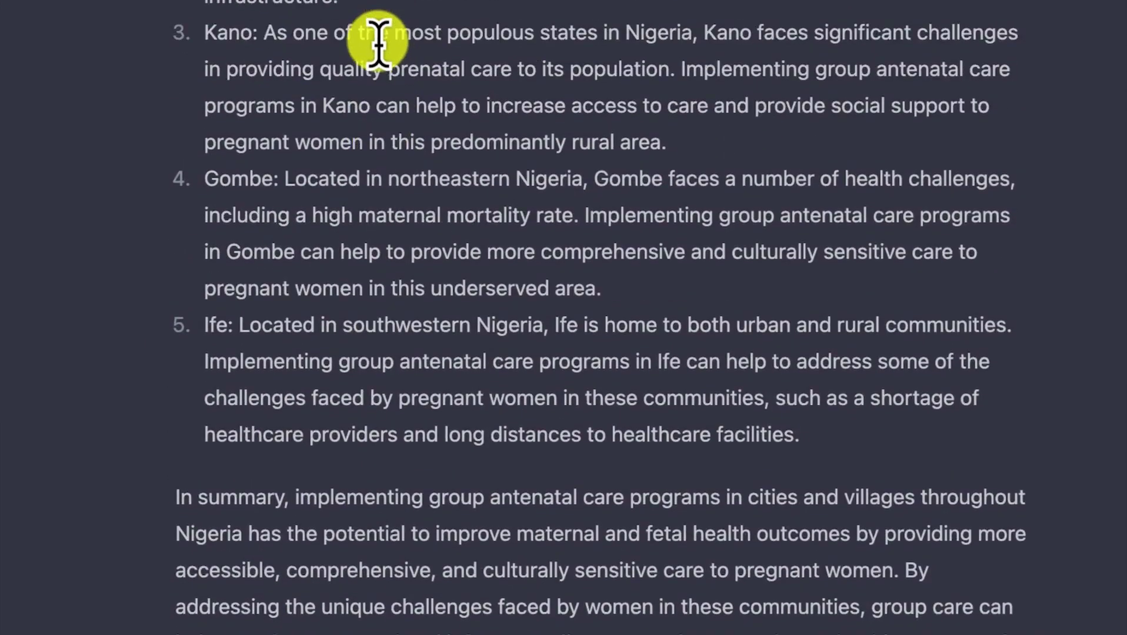
{"action": "scroll", "coordinate": [384, 52], "scroll_direction": "up", "scroll_amount": 13}
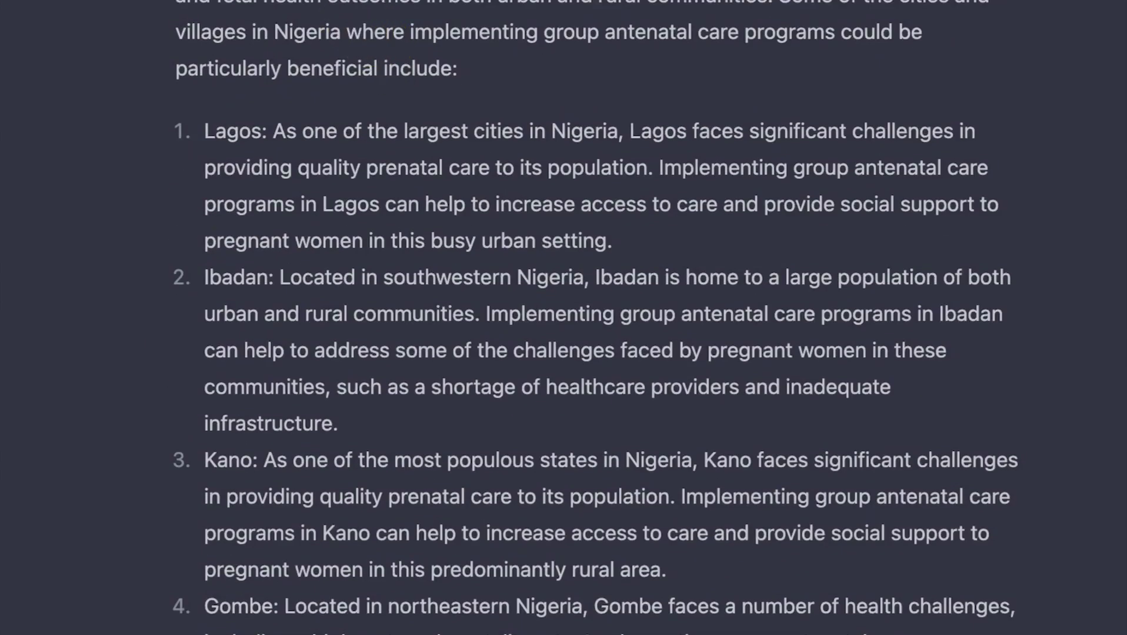
{"action": "scroll", "coordinate": [382, 211], "scroll_direction": "down", "scroll_amount": 20}
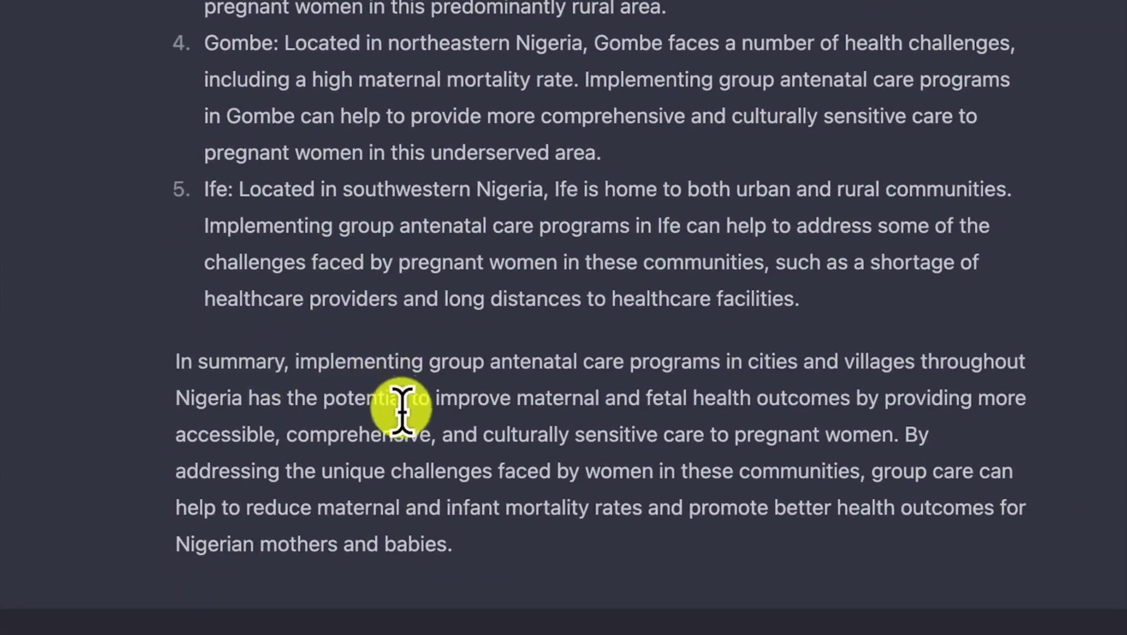
Look back over the earlier group antenatal care answers and the Nigeria follow-up prompts, returning to the list of cities.
{"action": "scroll", "coordinate": [443, 362], "scroll_direction": "up", "scroll_amount": 20}
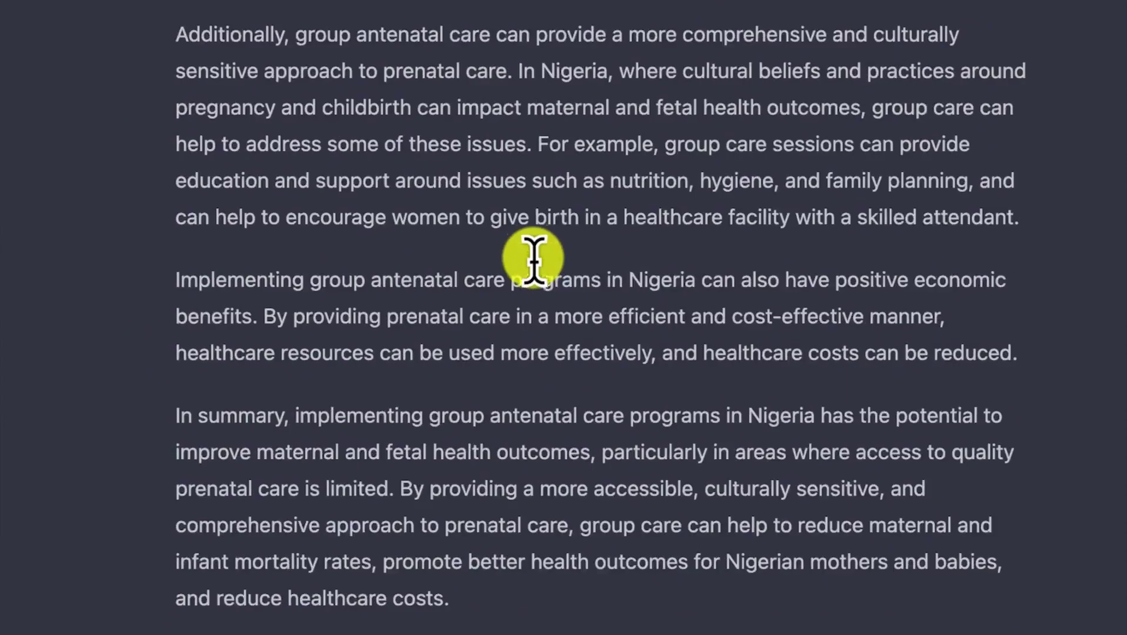
{"action": "scroll", "coordinate": [536, 259], "scroll_direction": "up", "scroll_amount": 20}
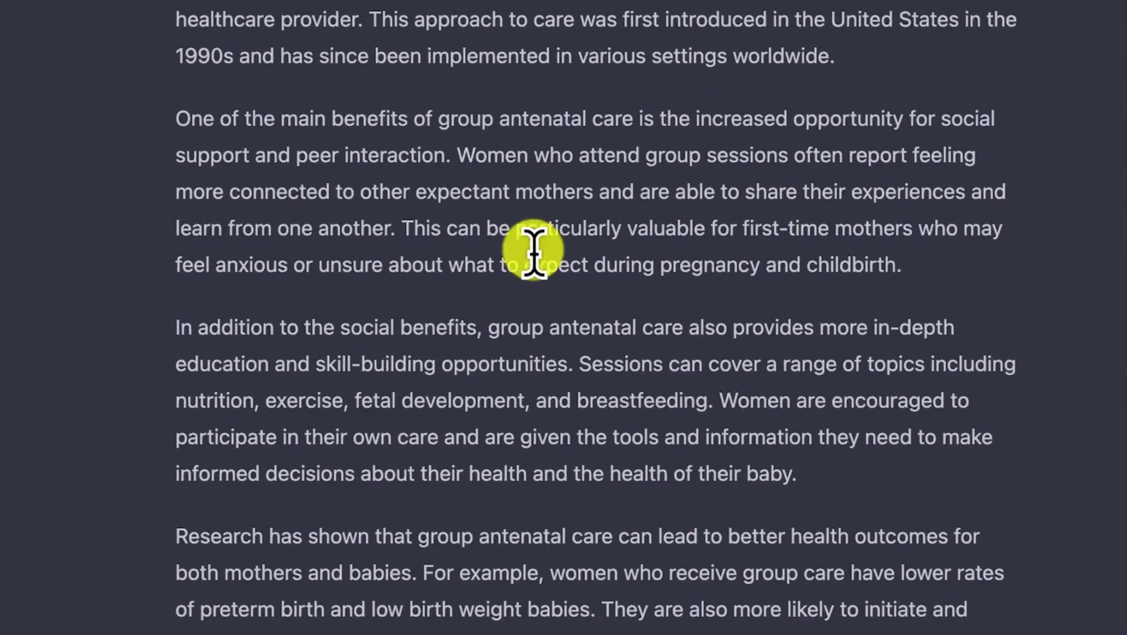
{"action": "scroll", "coordinate": [537, 247], "scroll_direction": "down", "scroll_amount": 20}
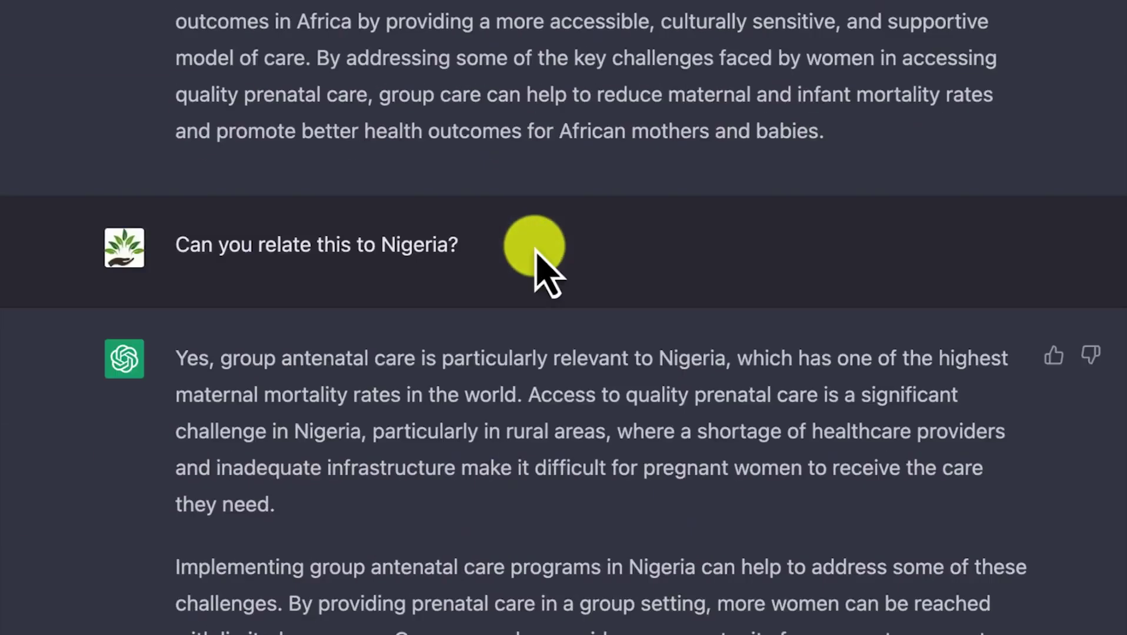
{"action": "scroll", "coordinate": [534, 253], "scroll_direction": "down", "scroll_amount": 10}
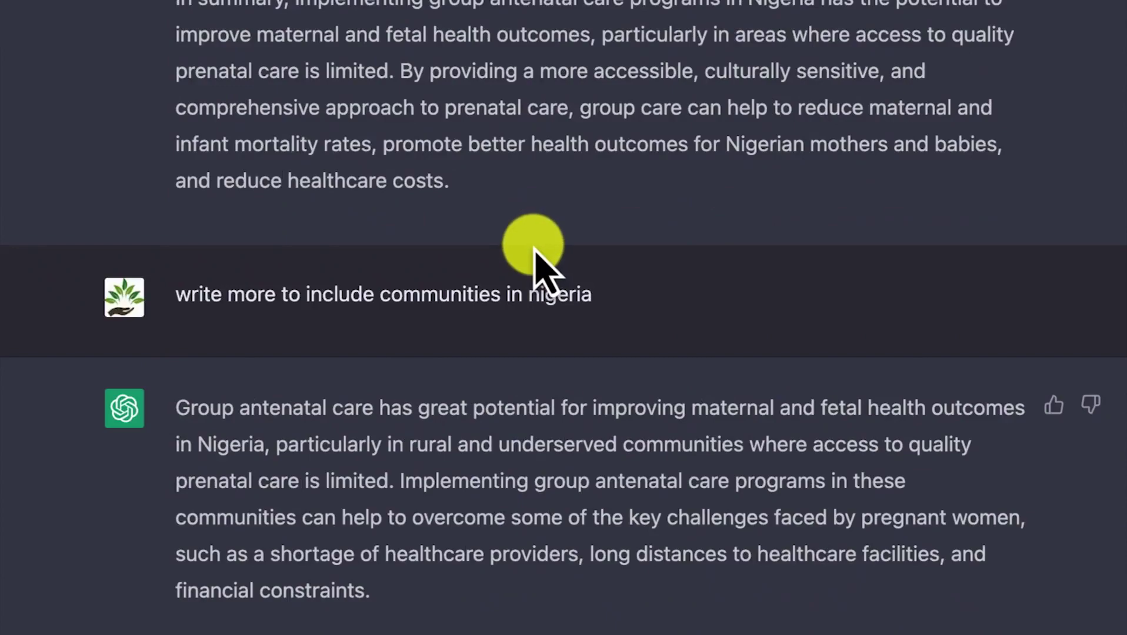
{"action": "scroll", "coordinate": [542, 247], "scroll_direction": "down", "scroll_amount": 8}
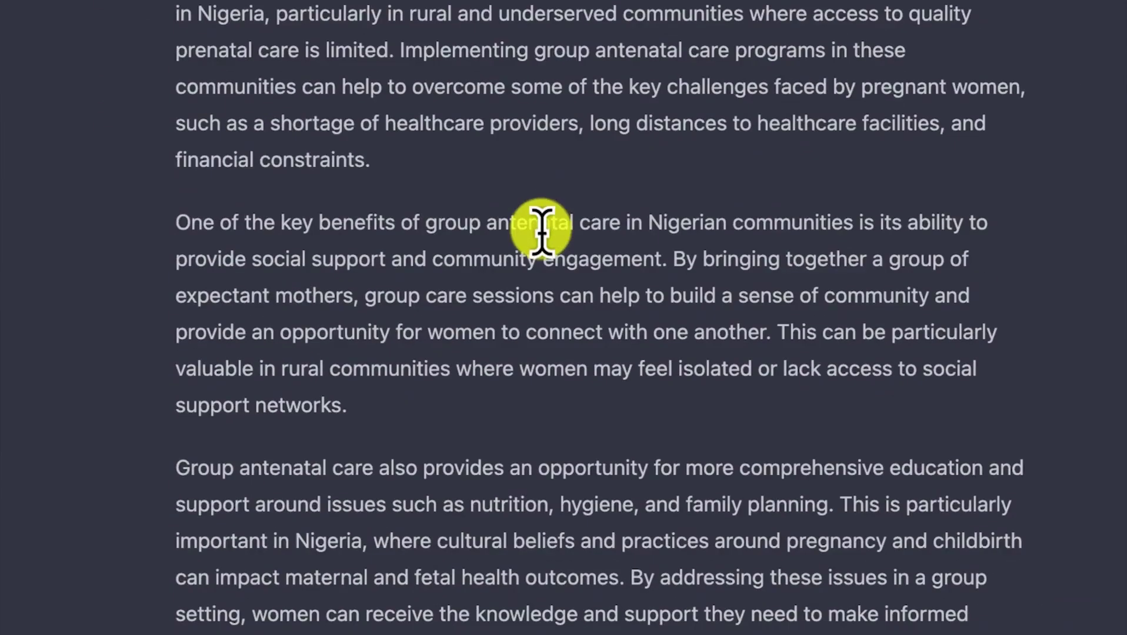
{"action": "scroll", "coordinate": [542, 226], "scroll_direction": "down", "scroll_amount": 12}
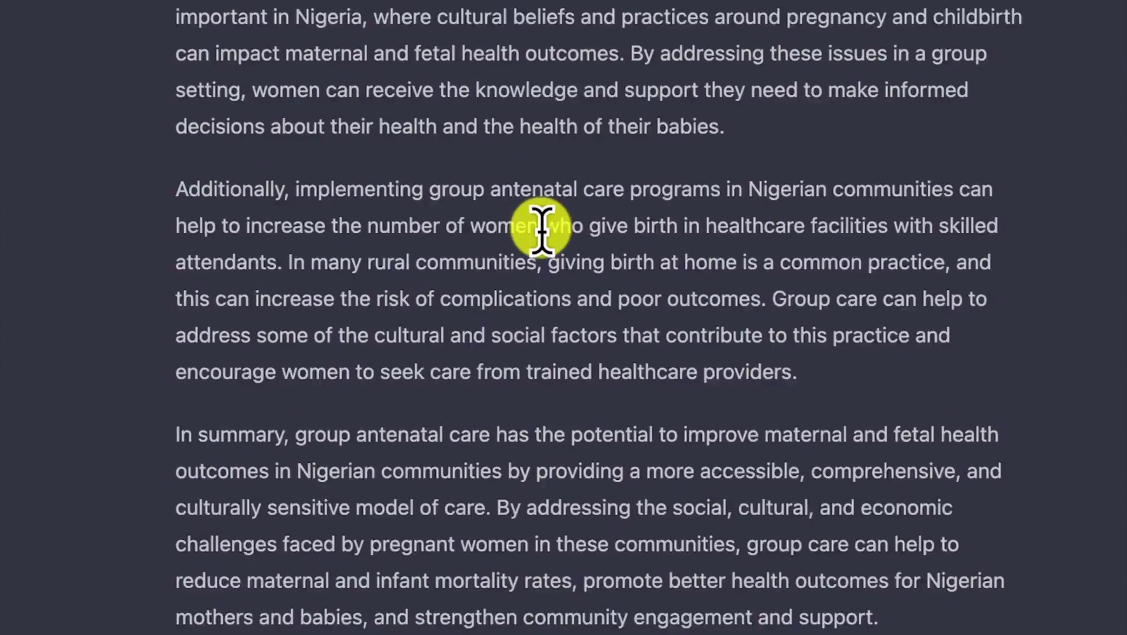
{"action": "scroll", "coordinate": [549, 241], "scroll_direction": "down", "scroll_amount": 12}
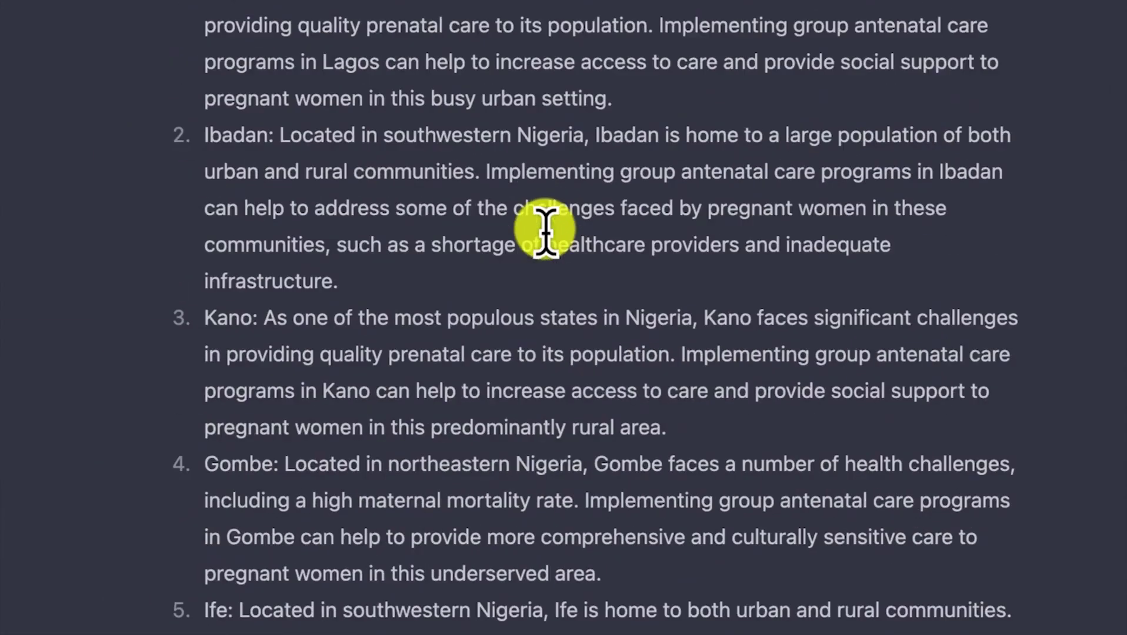
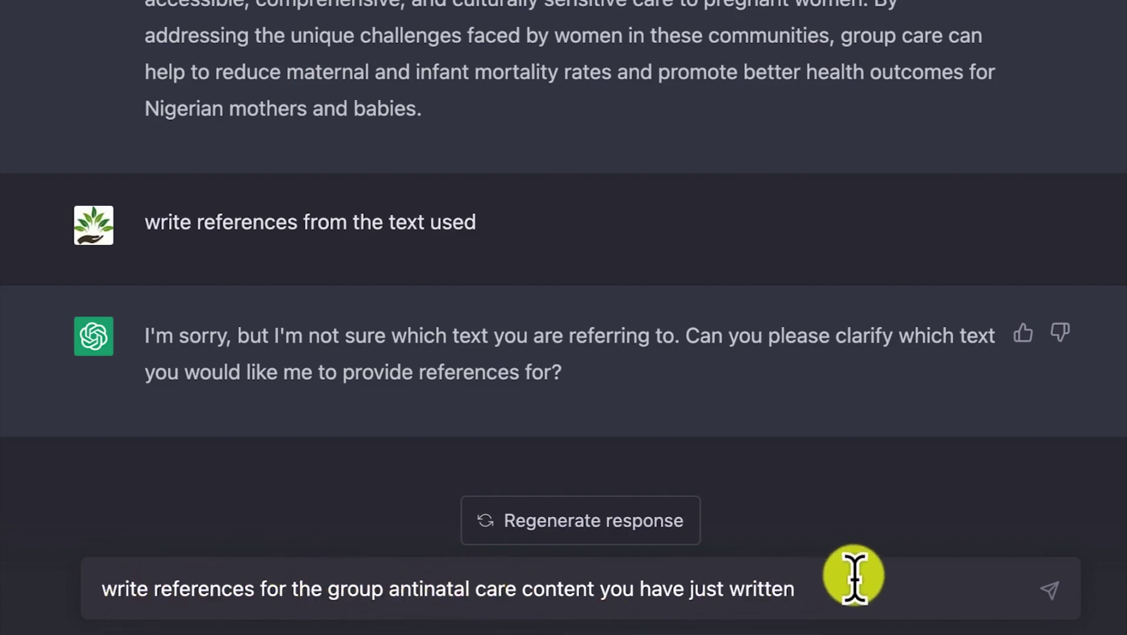
Send "write references for the group antinatal care content you have just written" and a follow-up prompt asking for more related references.
{"action": "key", "text": "Return"}
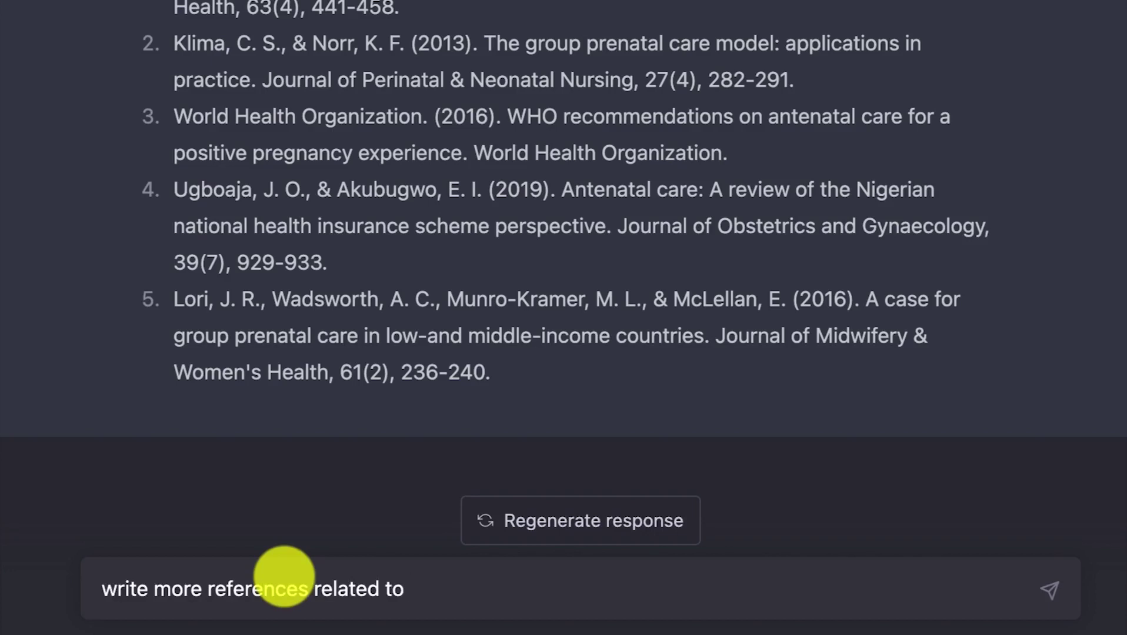
{"action": "type", "text": "a"}
{"action": "key", "text": "Return"}
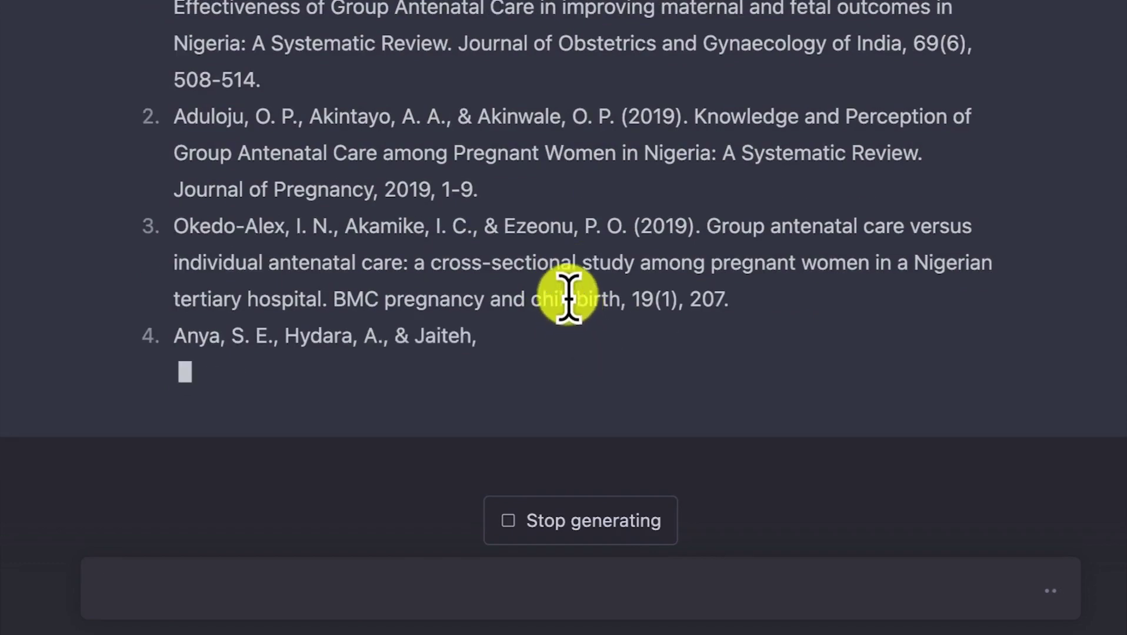
Review the earlier reference requests and the Nigerian cities answer, then return to the end of the newest reference list.
{"action": "scroll", "coordinate": [510, 117], "scroll_direction": "up", "scroll_amount": 15}
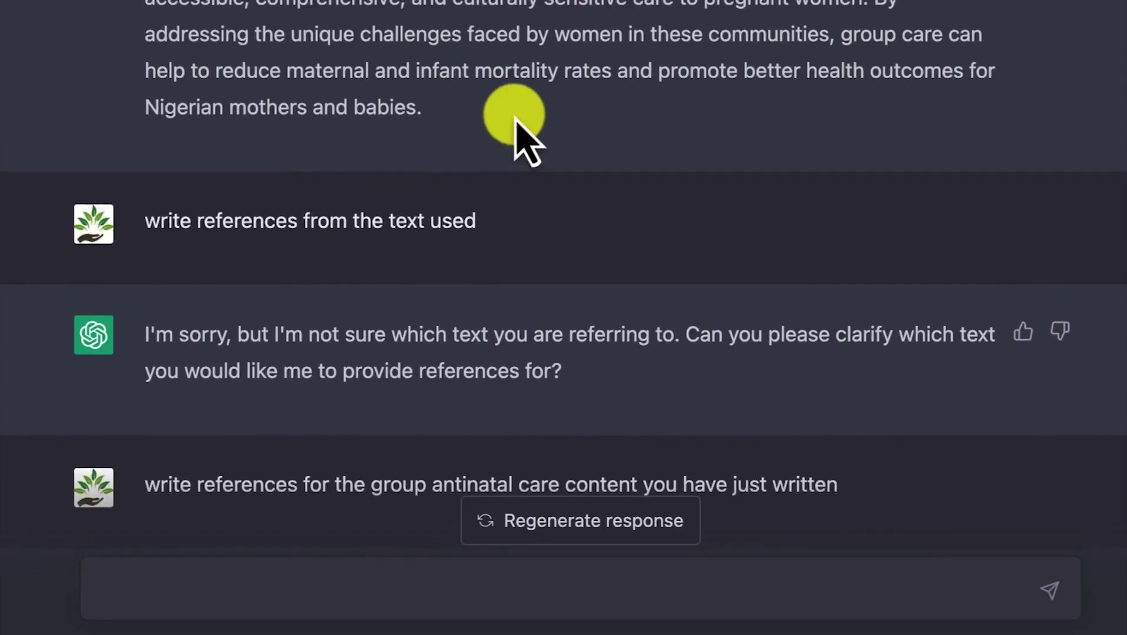
{"action": "scroll", "coordinate": [513, 118], "scroll_direction": "down", "scroll_amount": 8}
{"action": "scroll", "coordinate": [523, 68], "scroll_direction": "up", "scroll_amount": 10}
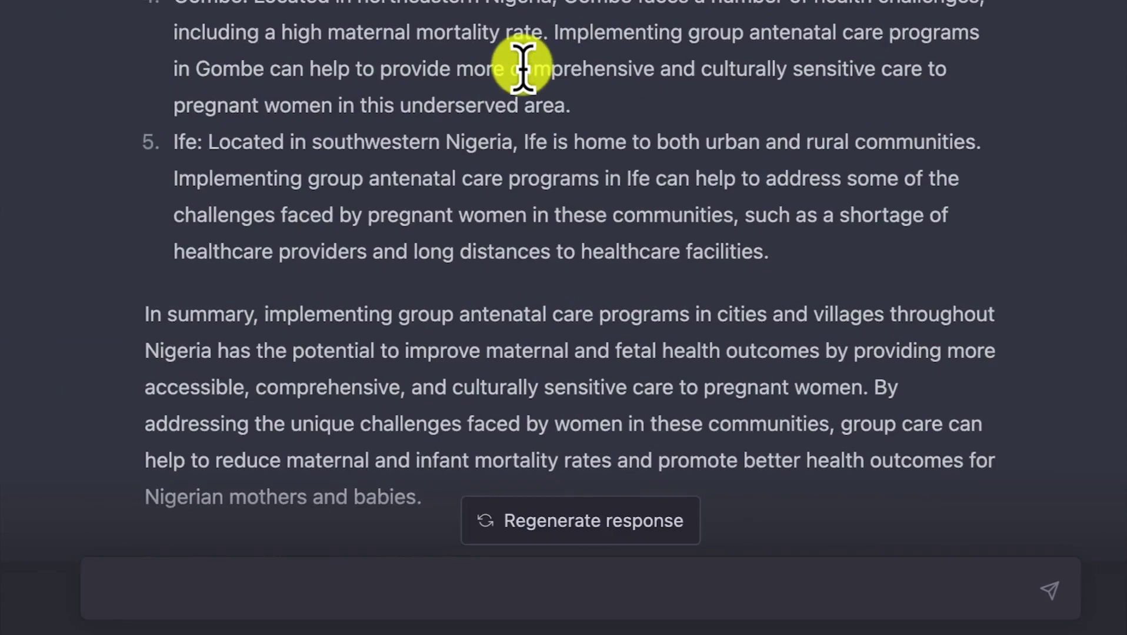
{"action": "scroll", "coordinate": [535, 41], "scroll_direction": "up", "scroll_amount": 8}
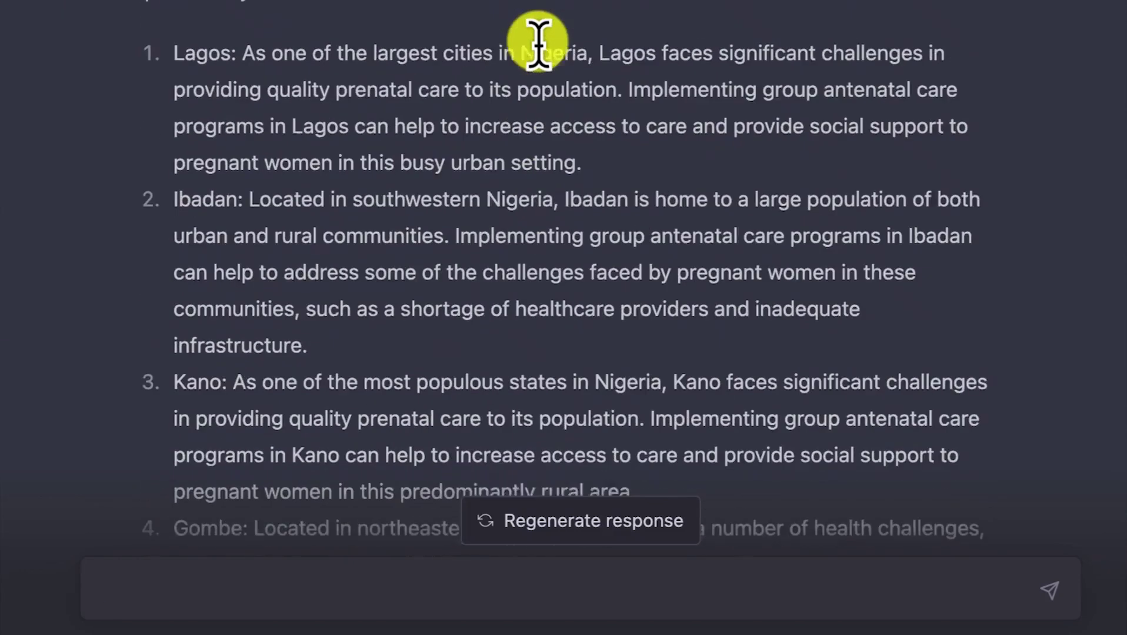
{"action": "scroll", "coordinate": [540, 49], "scroll_direction": "up", "scroll_amount": 1}
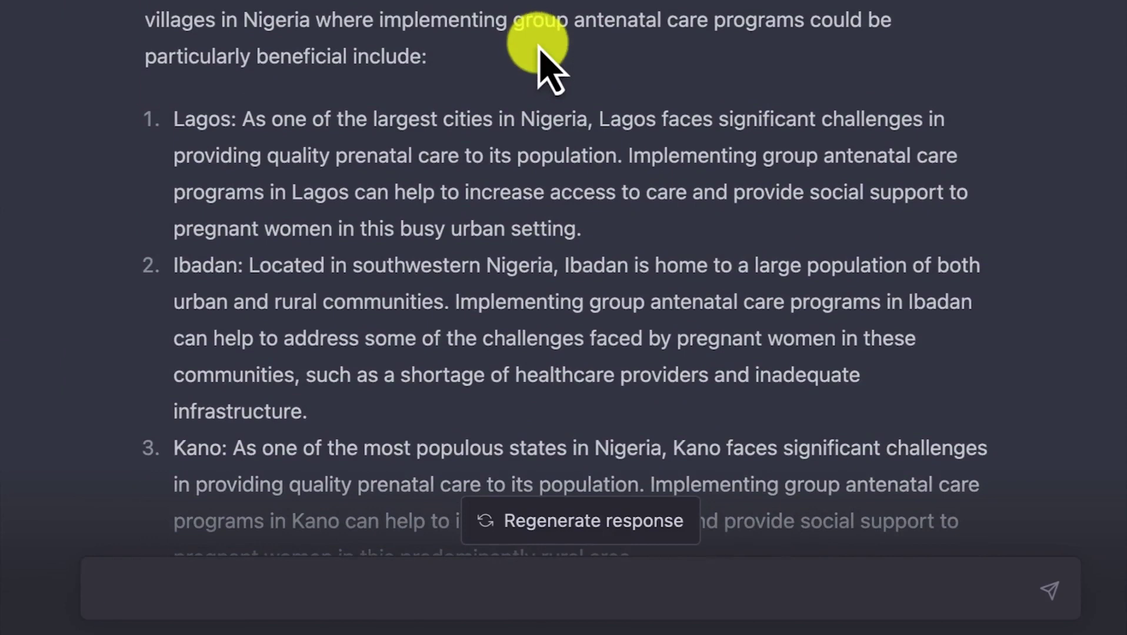
{"action": "scroll", "coordinate": [541, 56], "scroll_direction": "down", "scroll_amount": 20}
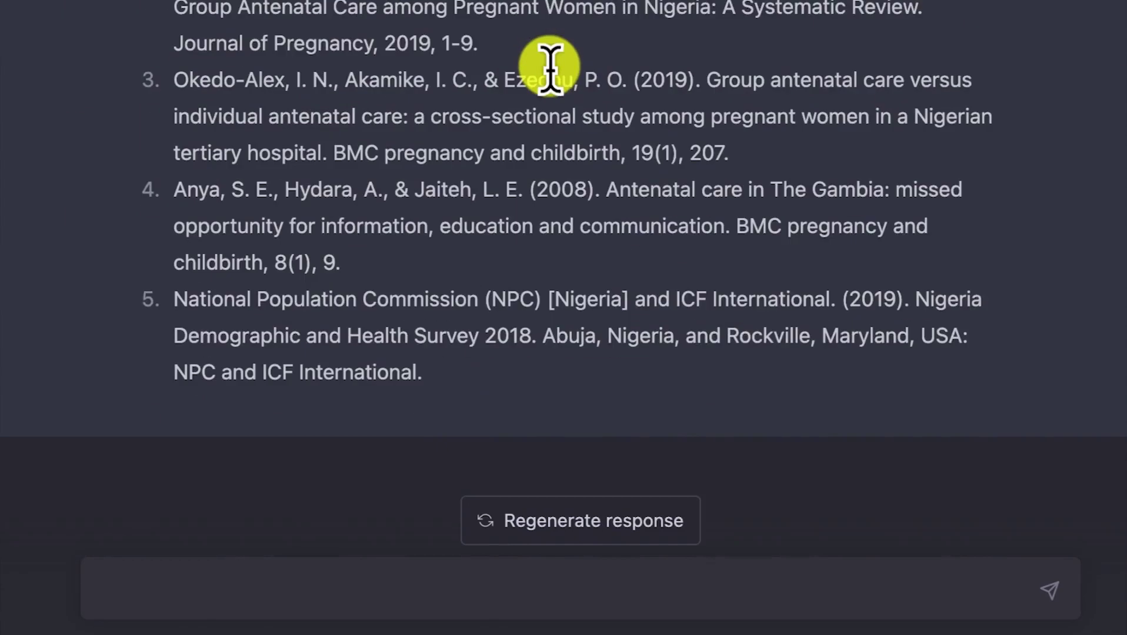